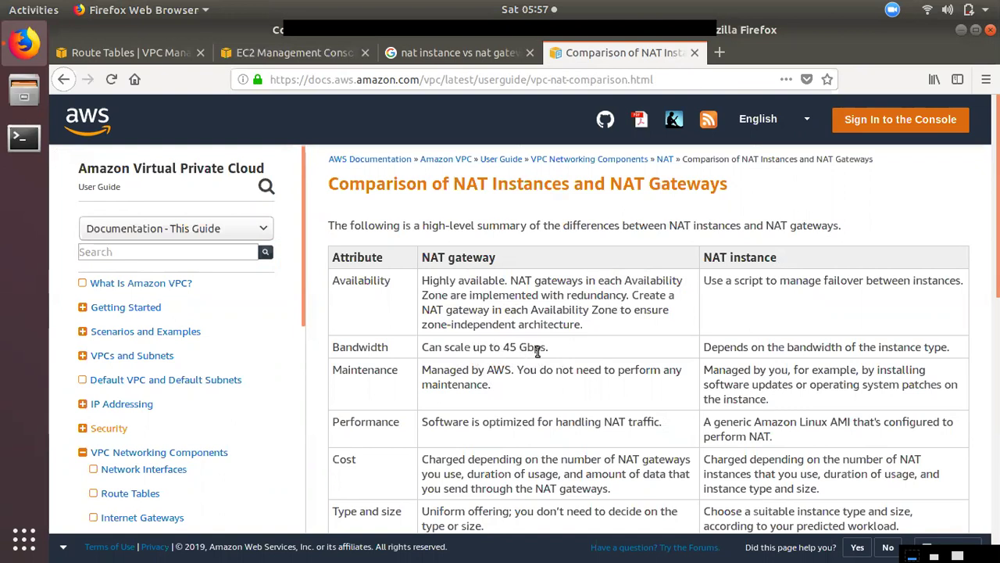
- Compare the bandwidth, maintenance and availability of NAT gateways and NAT instances in the AWS comparison table
left_click_drag(552, 349, 421, 350)
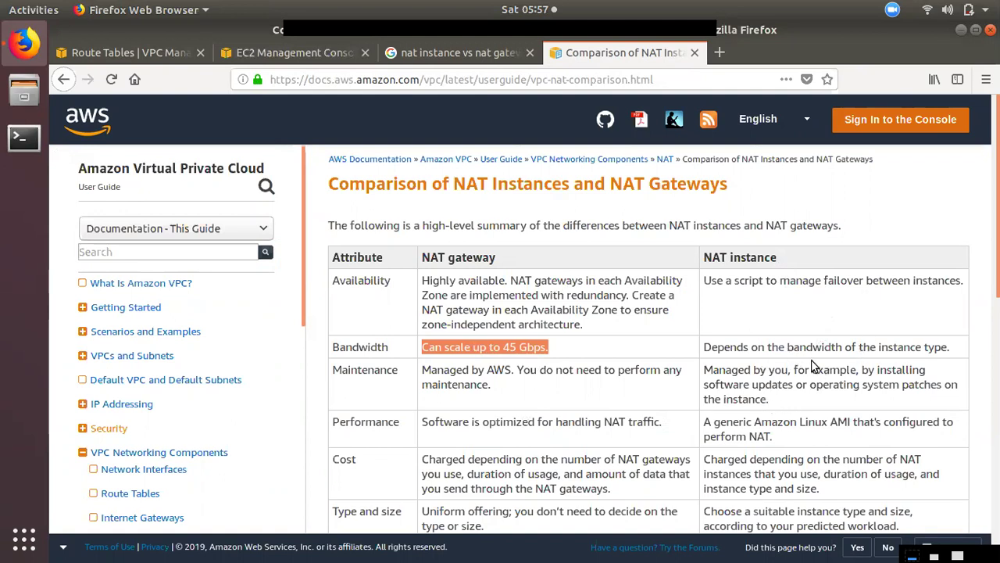
left_click_drag(756, 370, 785, 404)
left_click(768, 377)
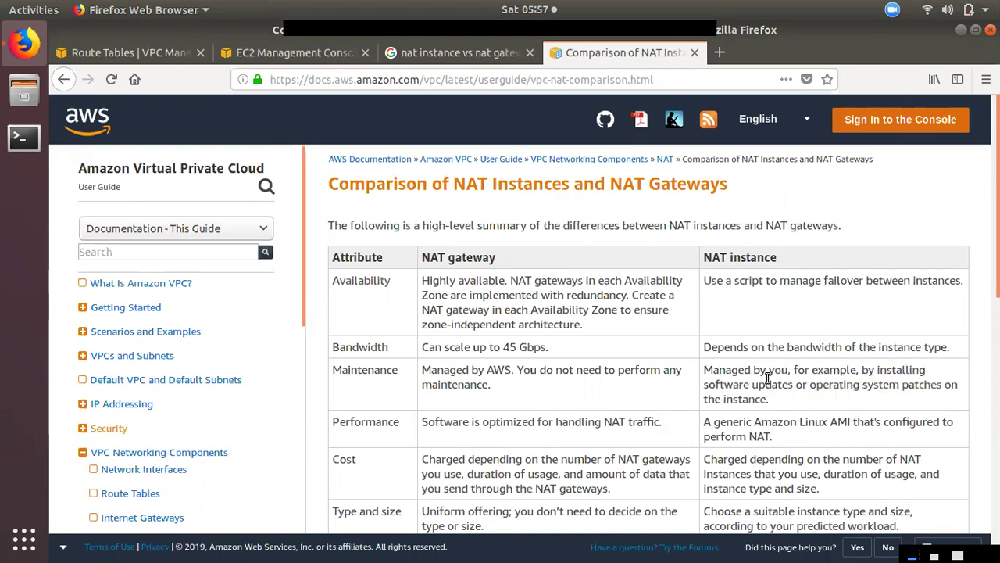
left_click_drag(713, 371, 793, 371)
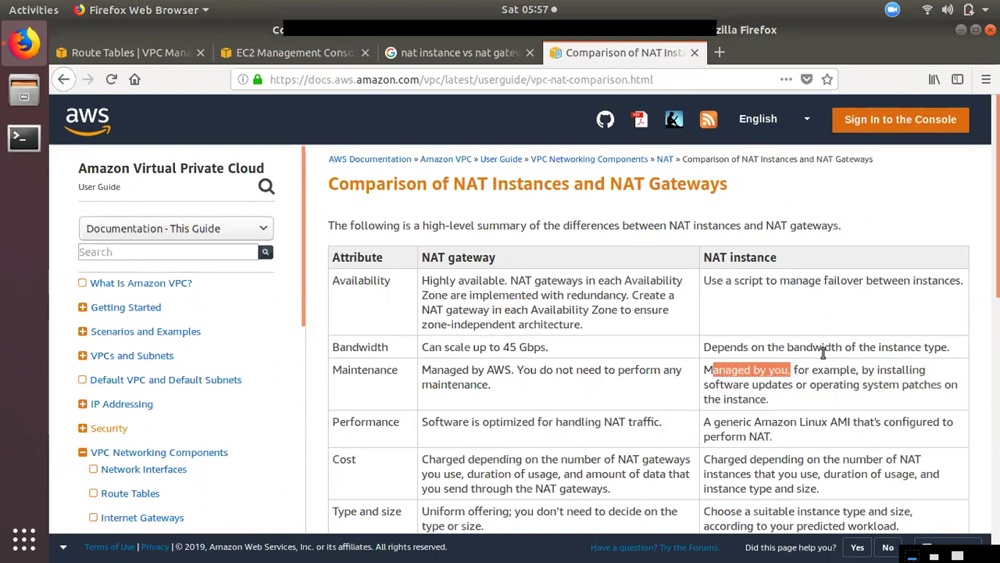
left_click(824, 350)
left_click_drag(927, 347, 797, 353)
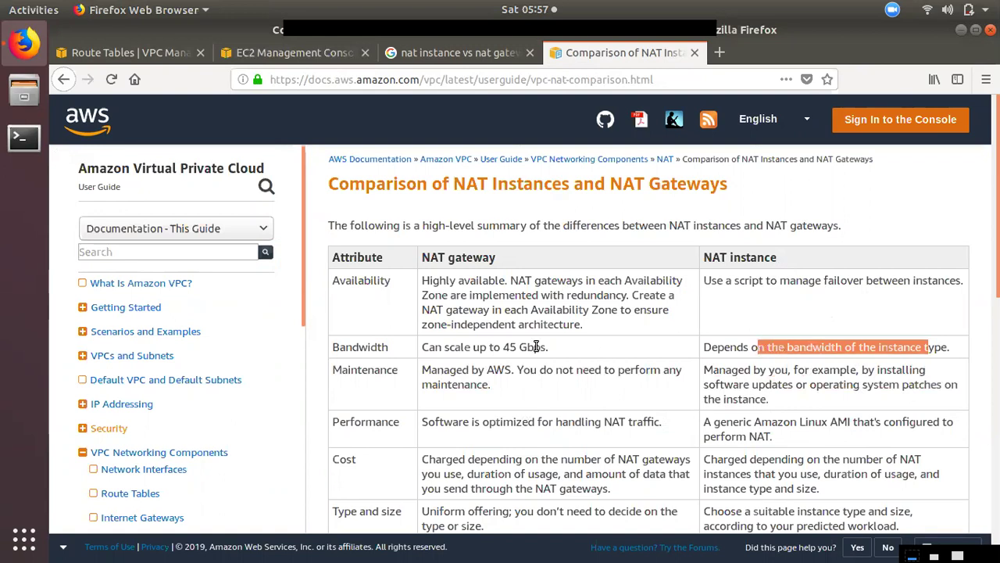
left_click_drag(464, 346, 517, 349)
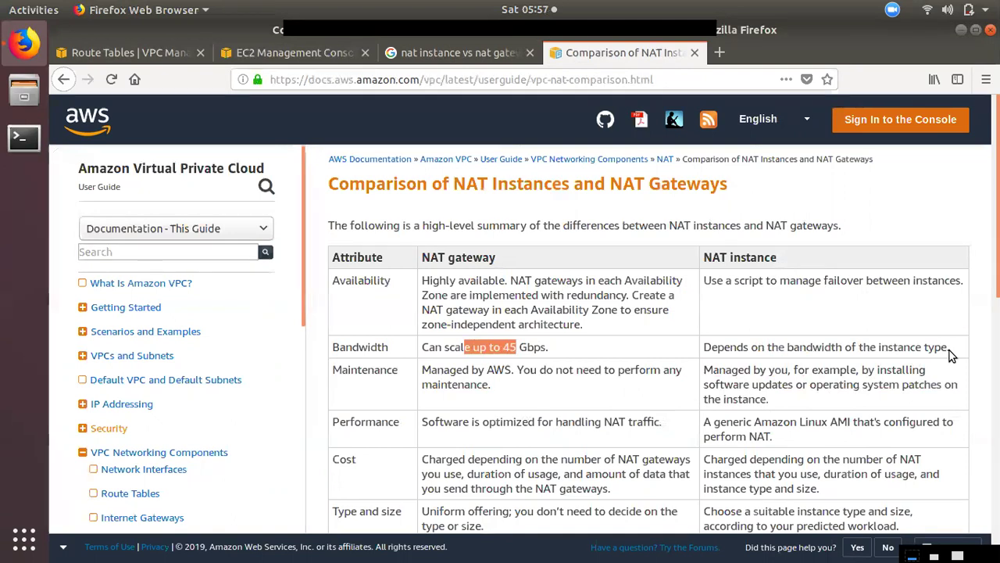
left_click_drag(950, 350, 761, 346)
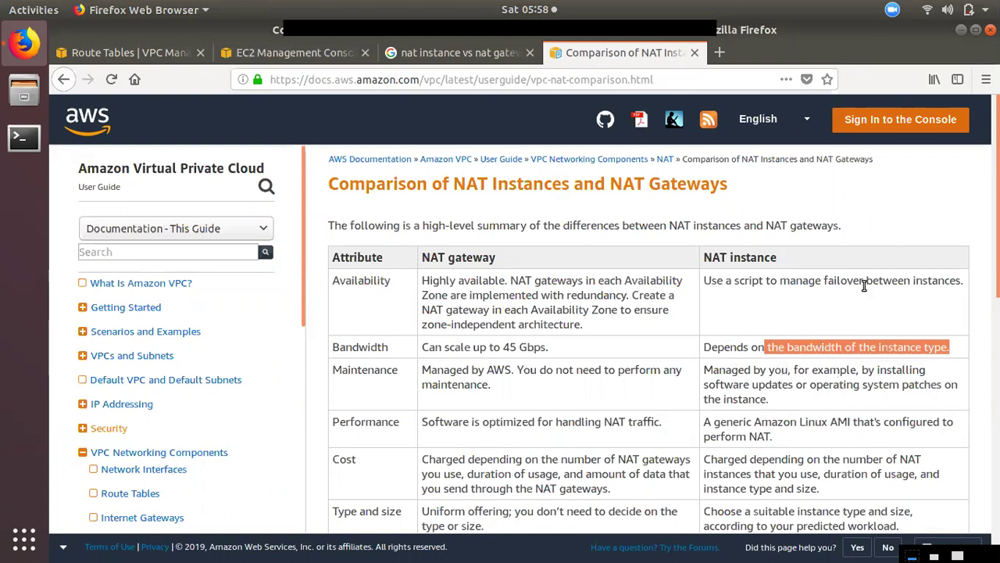
left_click(888, 289)
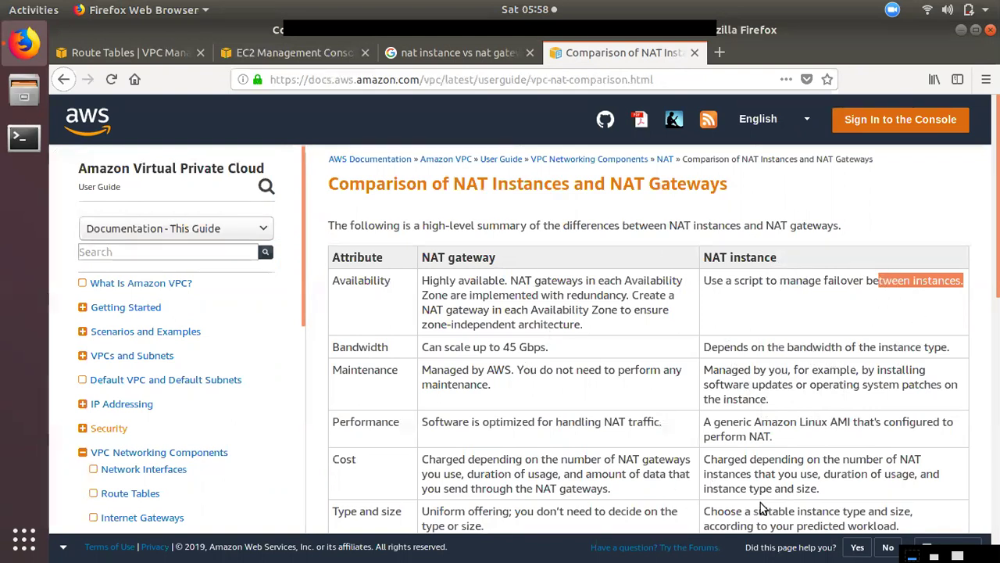
- Return to the VPC route tables and review the summary and routes of the Pub_subnet route table
left_click(123, 52)
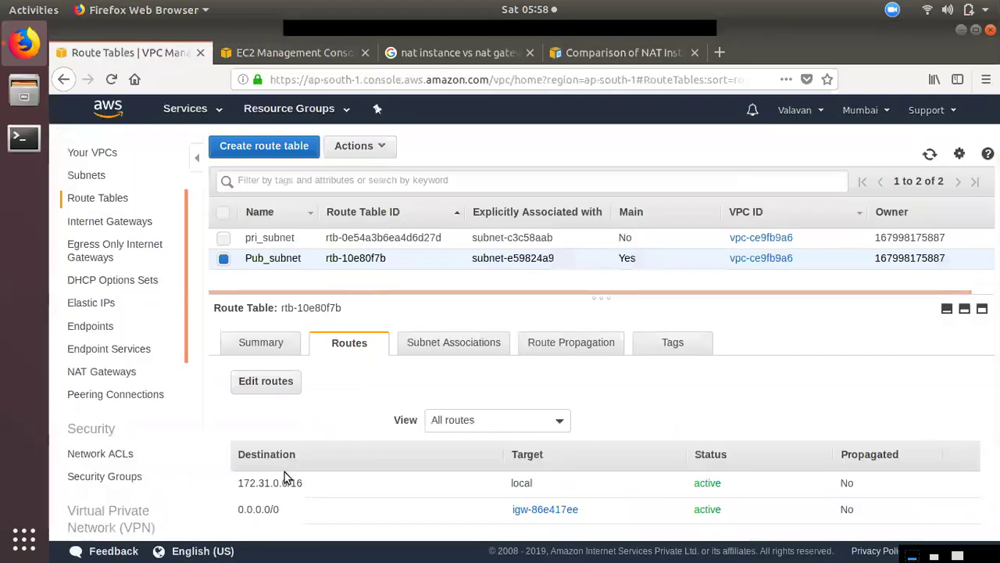
left_click(264, 345)
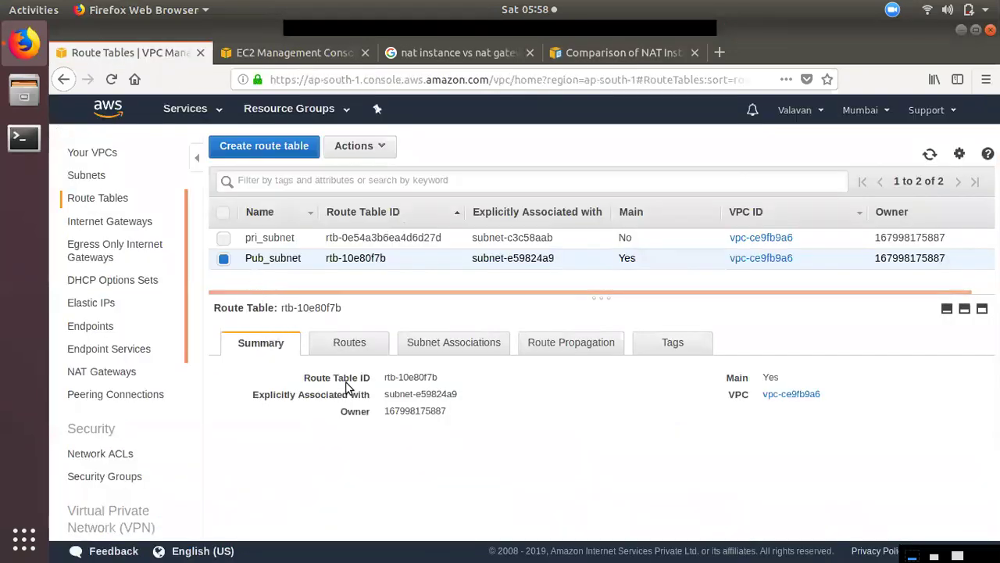
left_click(349, 347)
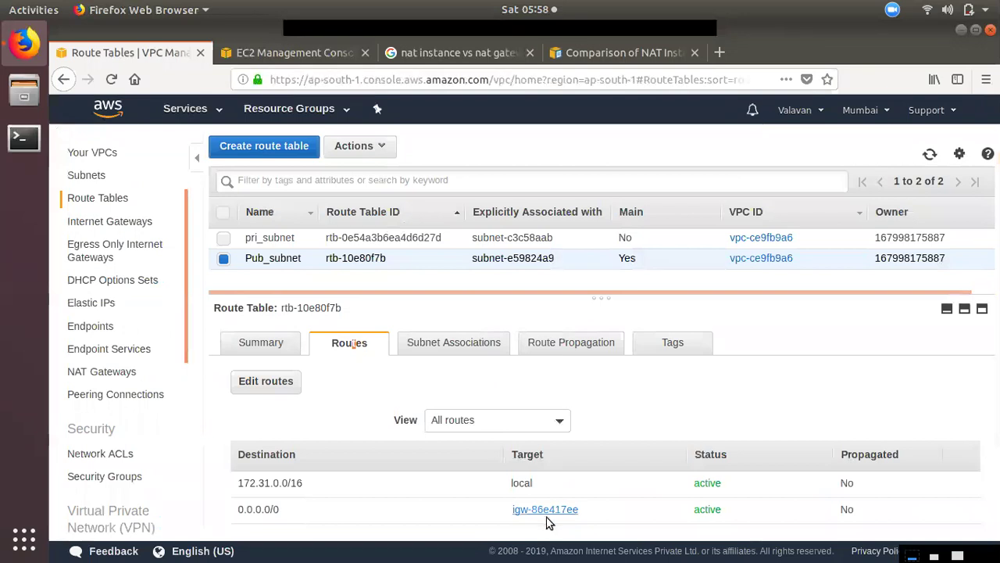
left_click(267, 342)
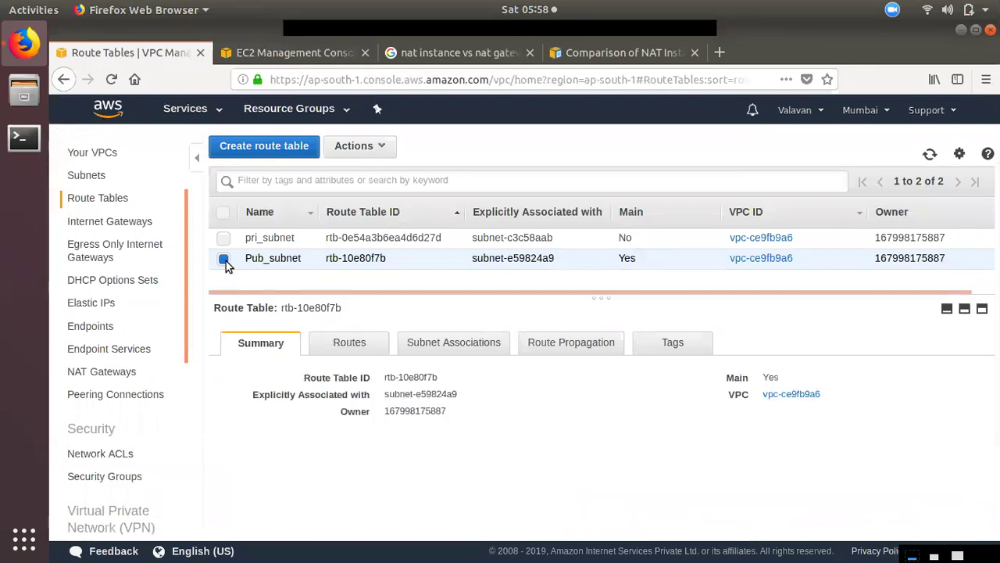
left_click(225, 260)
left_click(536, 262)
left_click(225, 259)
- Examine the routes and subnet associations of the pri_subnet route table and compare them with the Pub_subnet routes
left_click(283, 244)
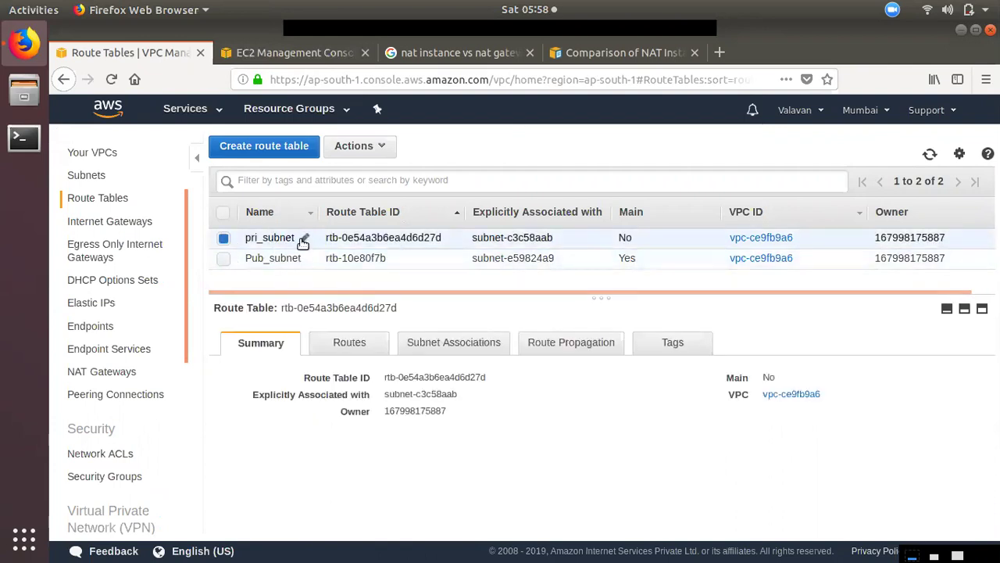
left_click(350, 343)
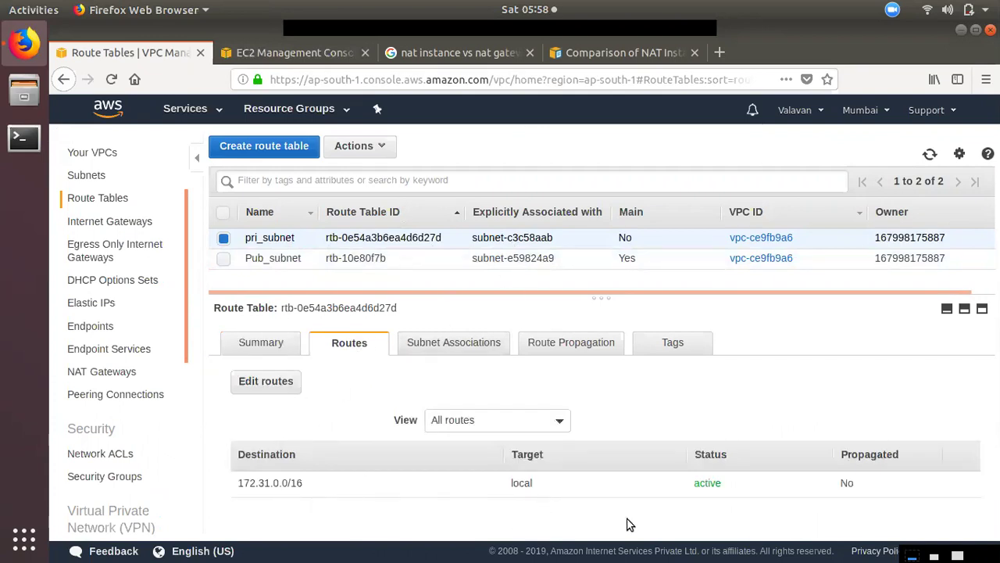
left_click(465, 348)
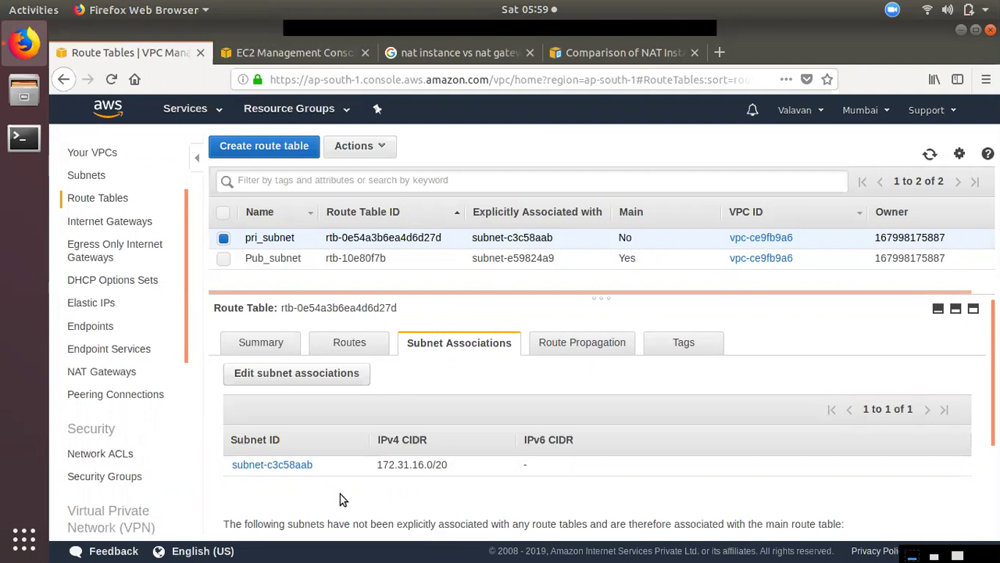
left_click(372, 352)
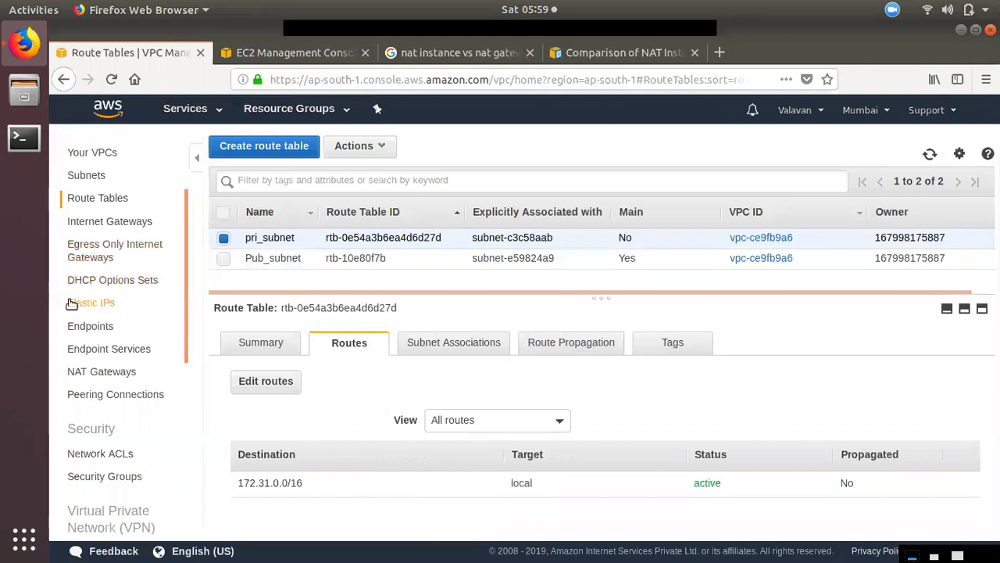
left_click(549, 264)
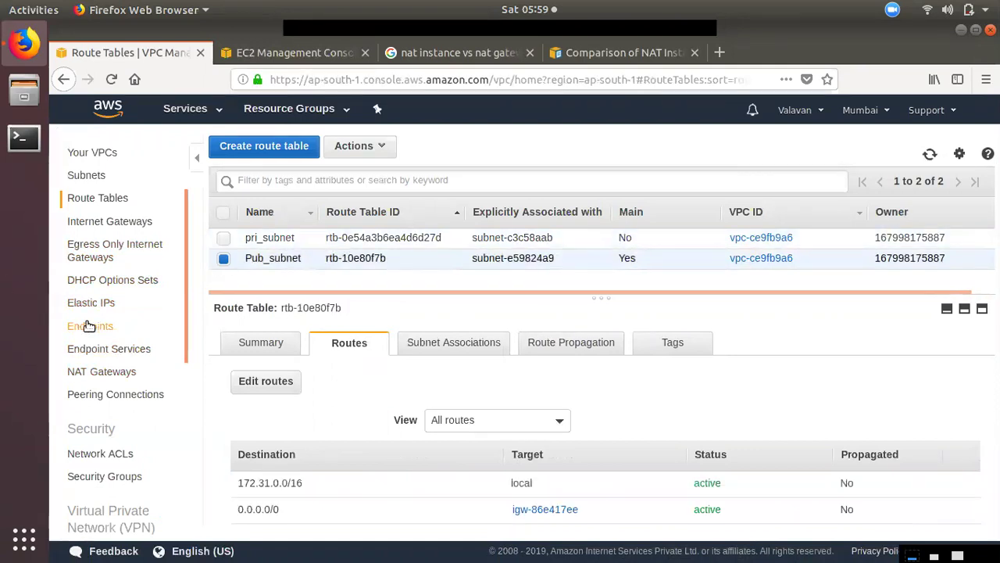
- Start a new NAT gateway and set its subnet to subnet-e59824a9
left_click(101, 372)
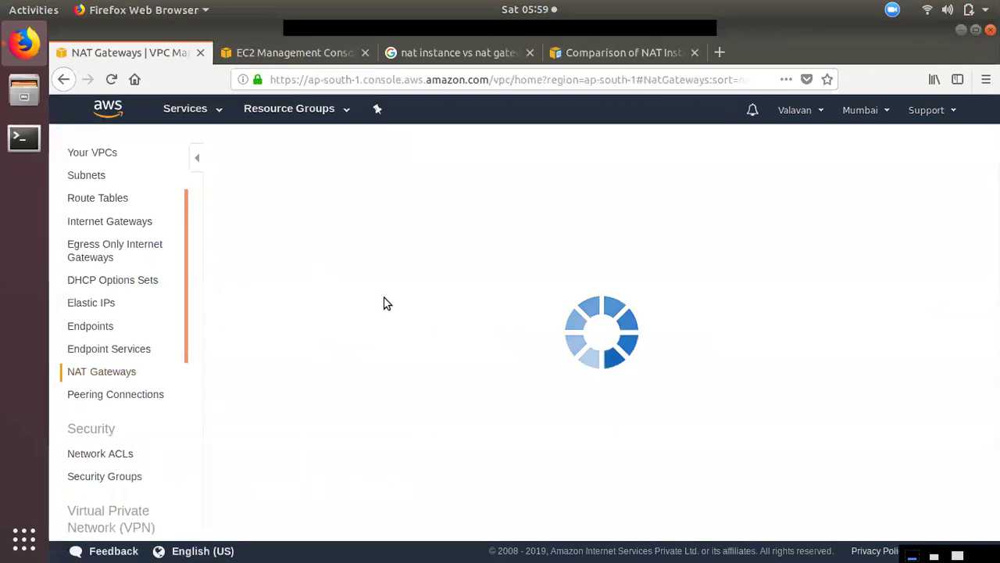
left_click(550, 265)
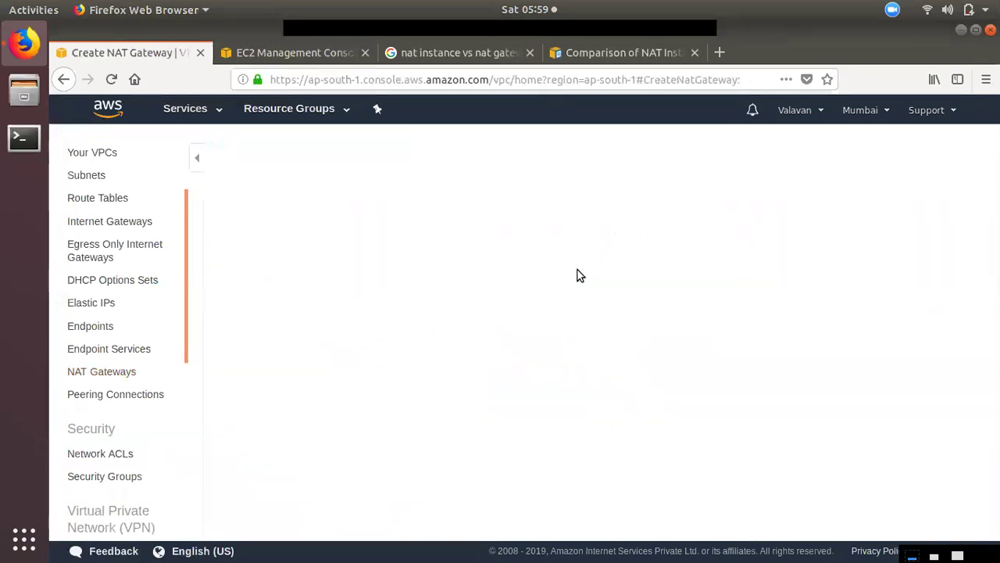
left_click(362, 247)
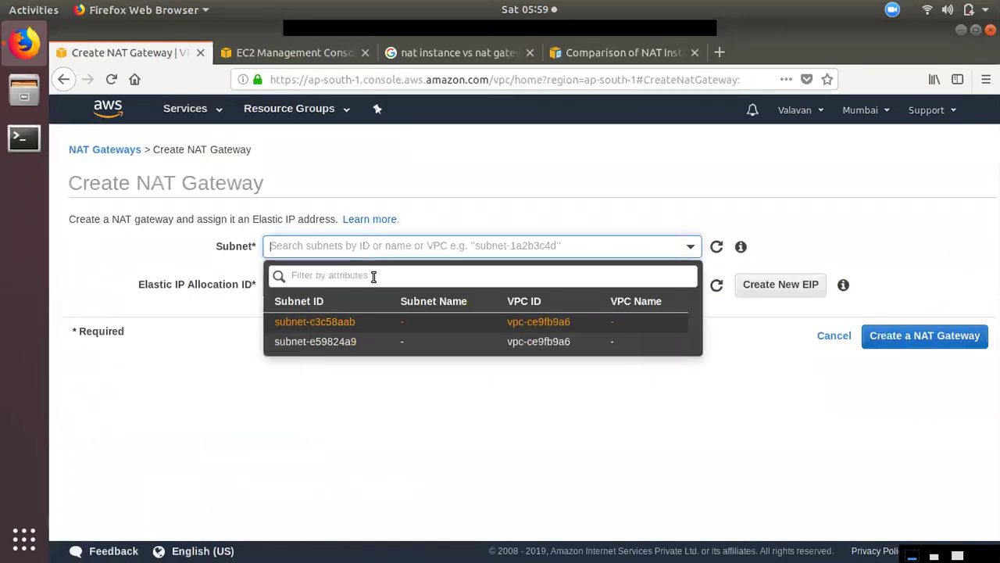
left_click(349, 344)
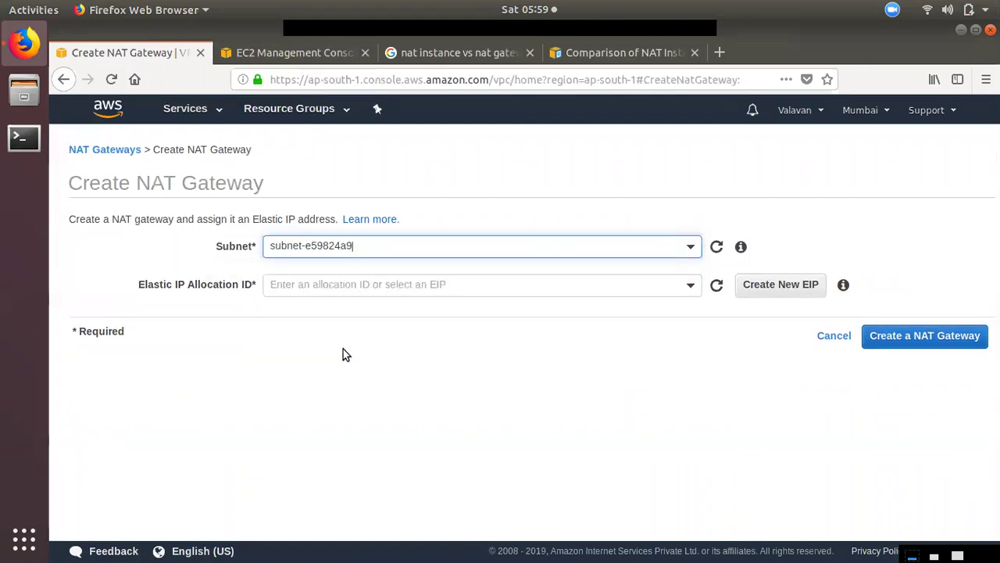
- Allocate a new Elastic IP for the NAT gateway and create the gateway
left_click(381, 288)
left_click(384, 387)
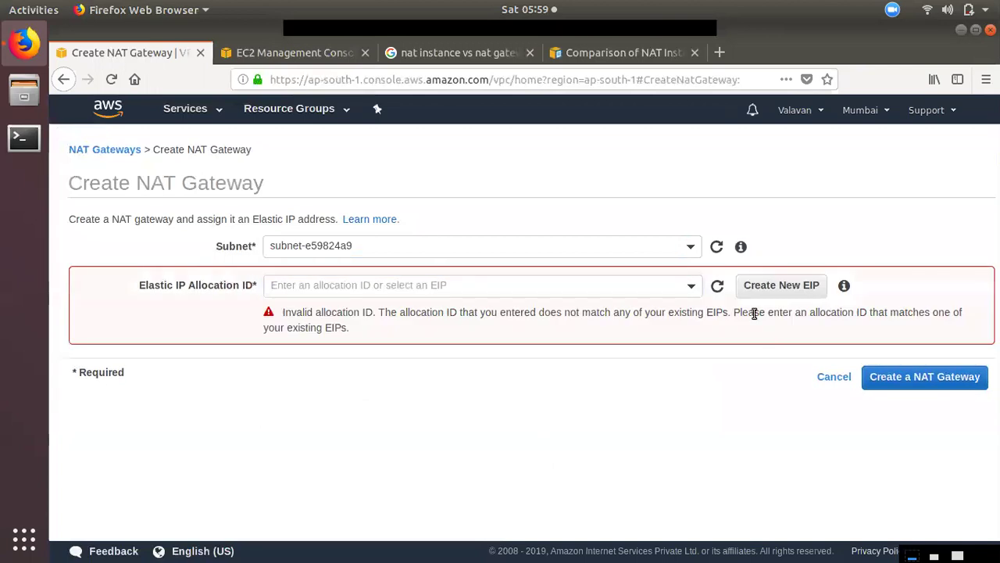
left_click(777, 286)
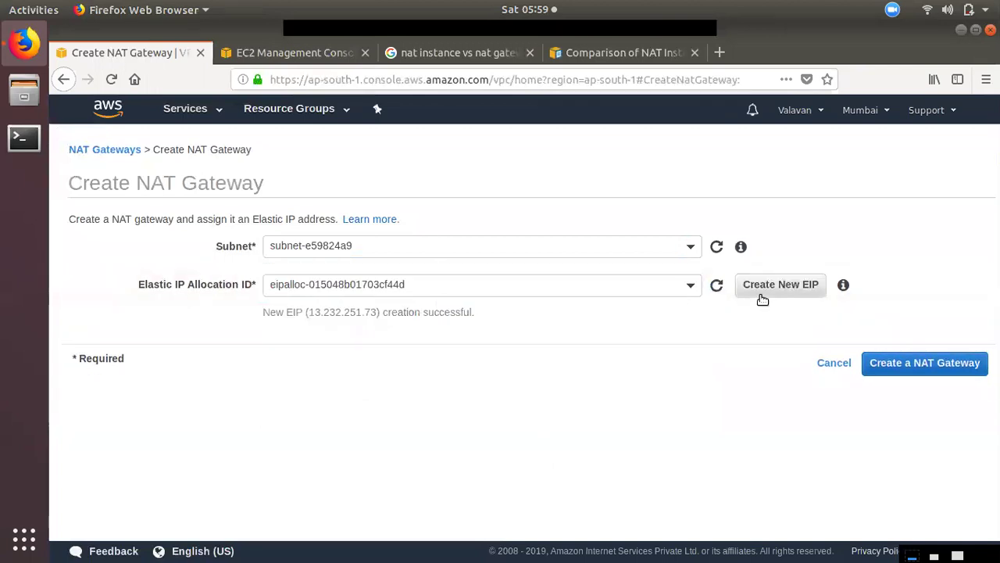
left_click(912, 370)
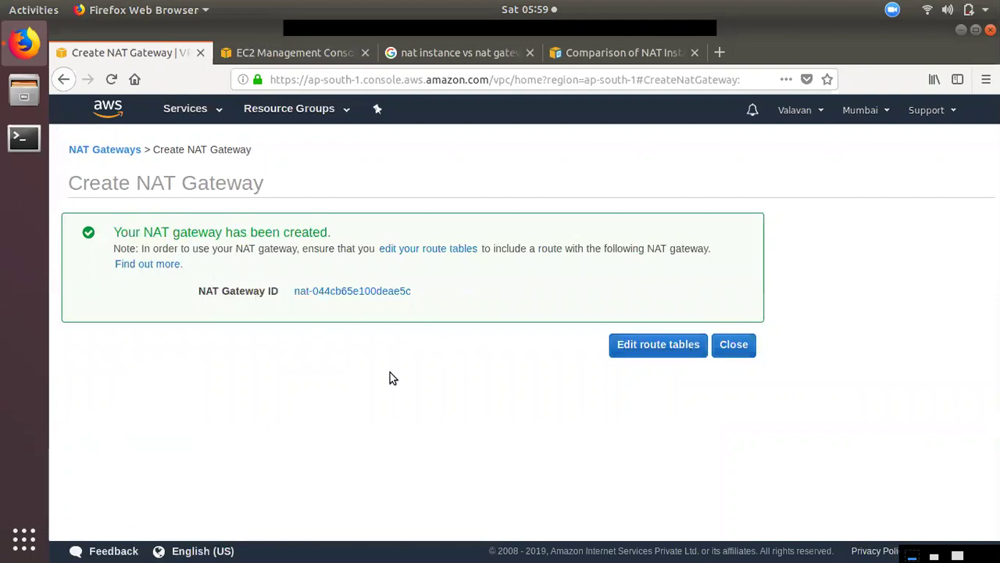
- Check the new NAT gateway's status, and open the routes of the pri_subnet route table for editing
left_click(668, 347)
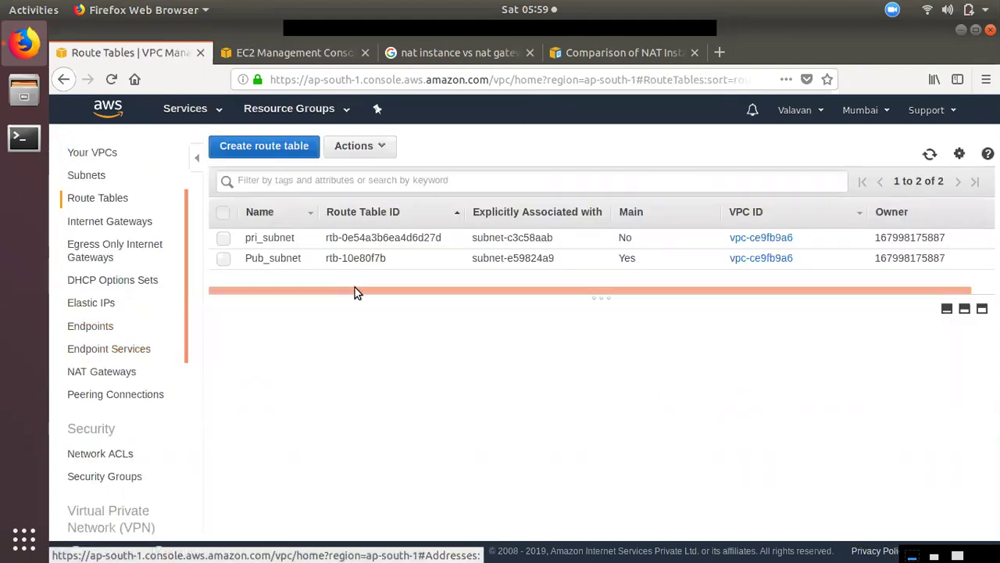
left_click(103, 372)
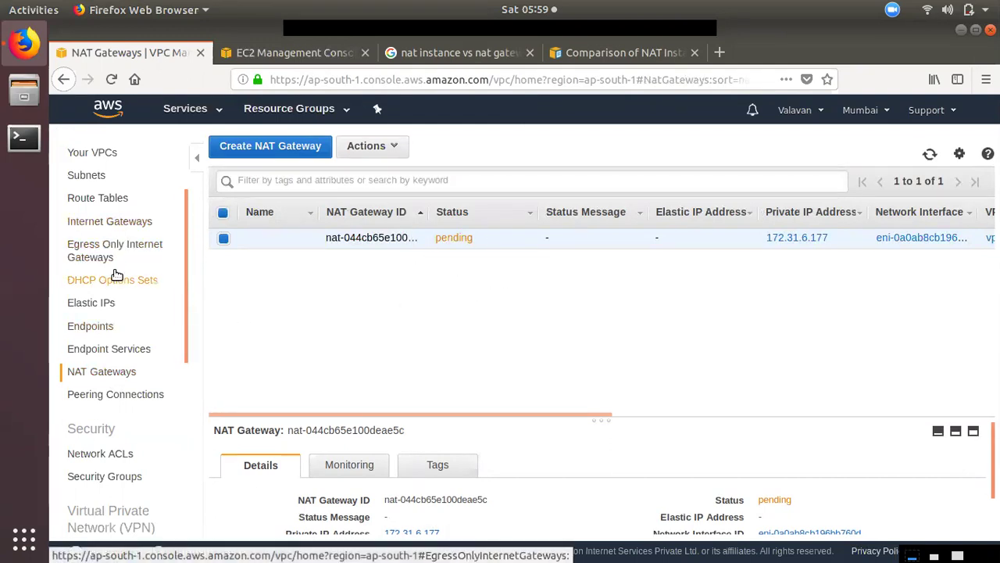
left_click(106, 199)
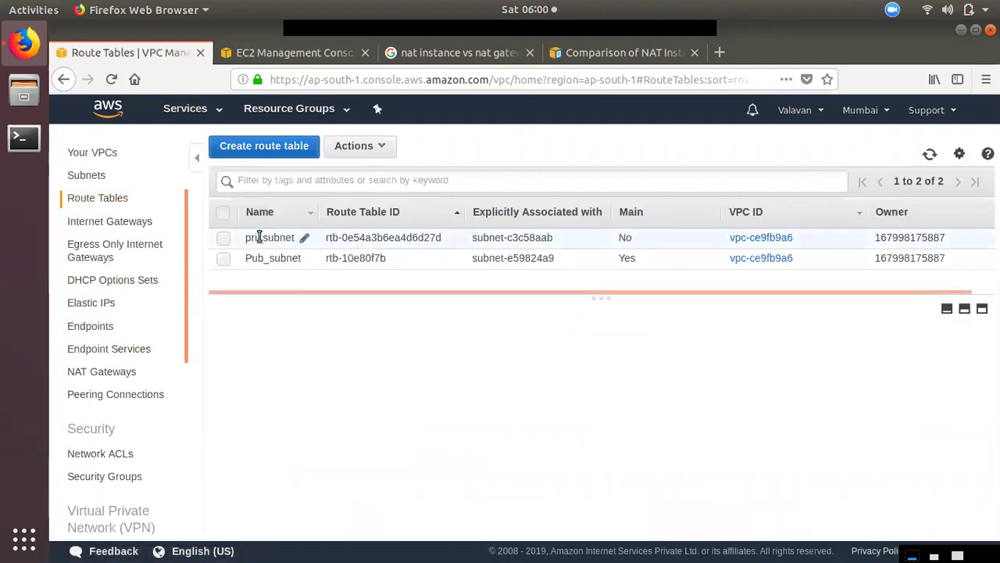
left_click(254, 238)
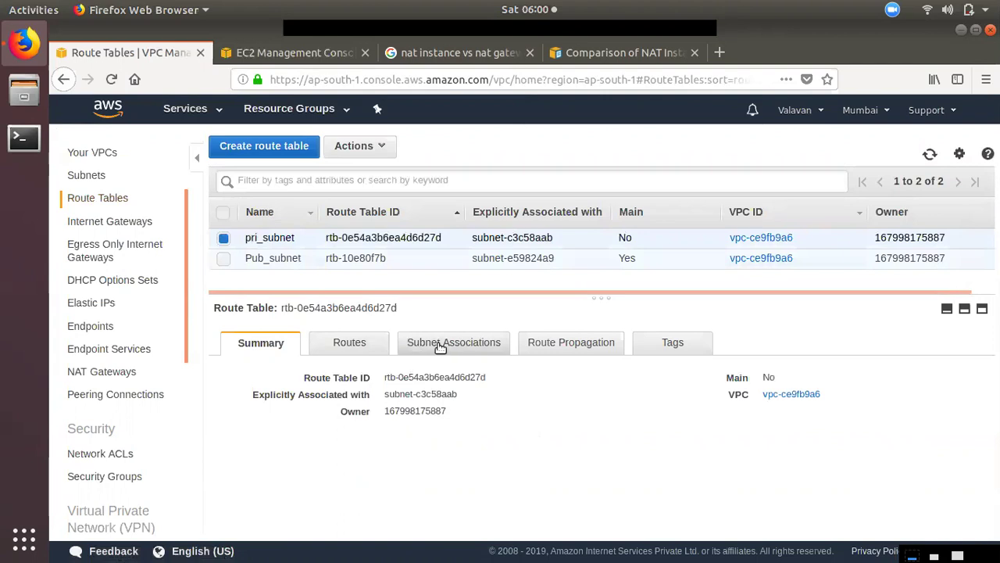
left_click(352, 345)
left_click(278, 381)
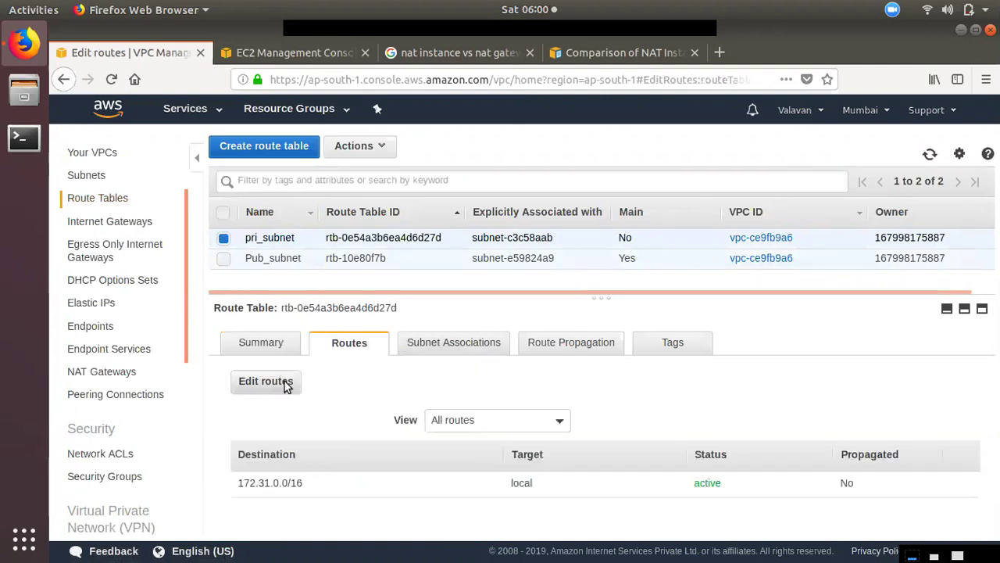
- Add a route with destination 0.0.0.0/0 targeting NAT gateway nat-044cb65e100deae5c and save the routes
left_click(96, 292)
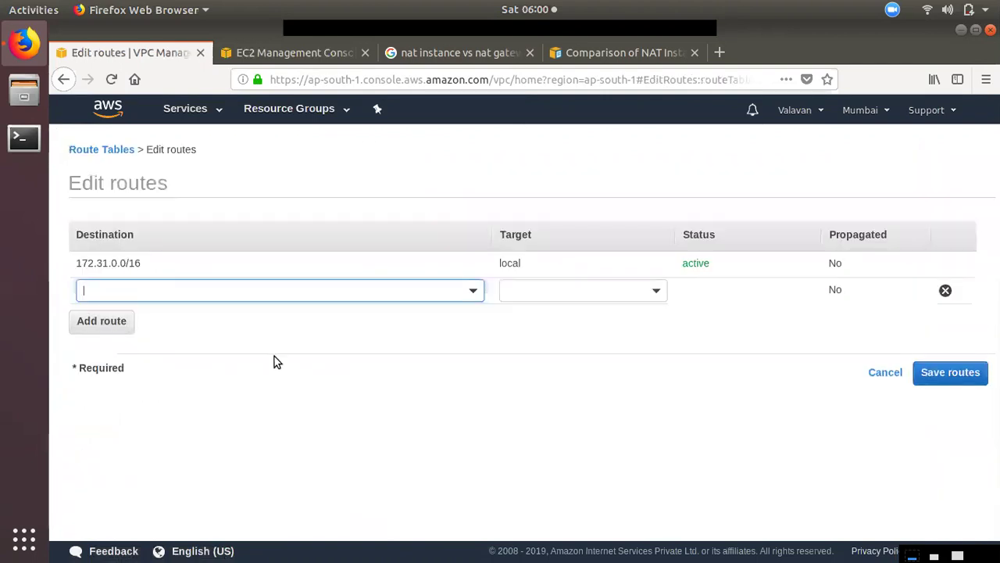
left_click(531, 290)
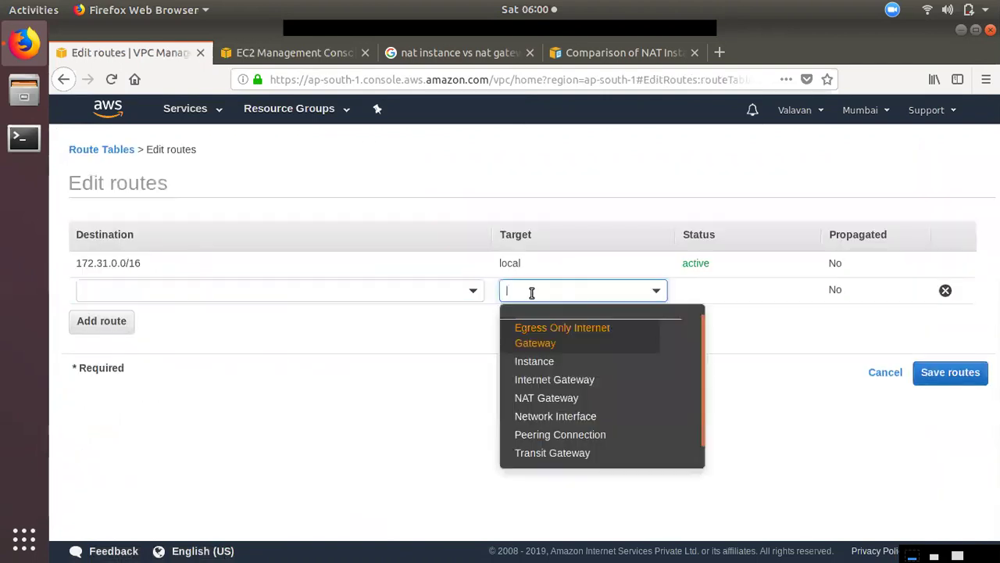
left_click(548, 401)
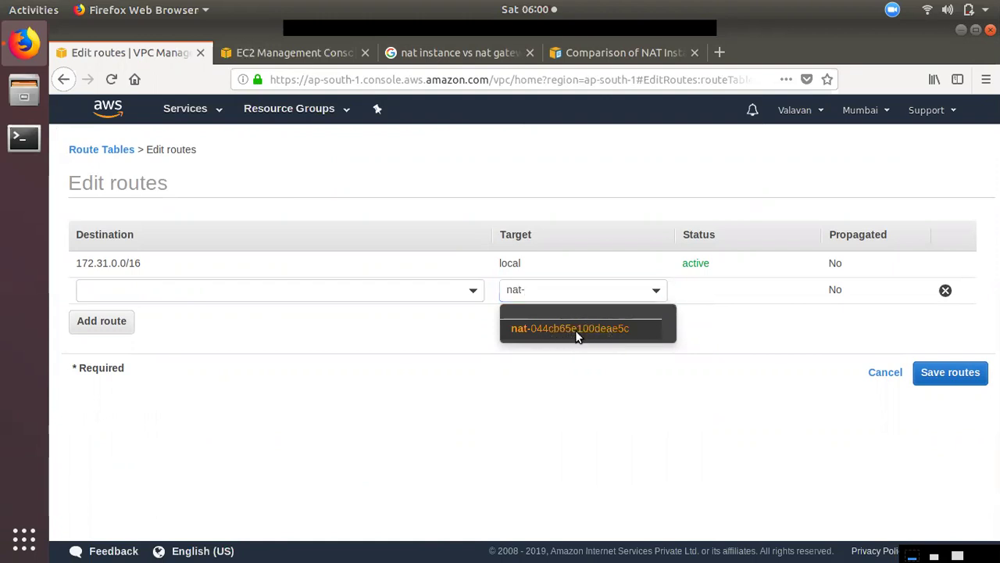
left_click(575, 329)
left_click(245, 288)
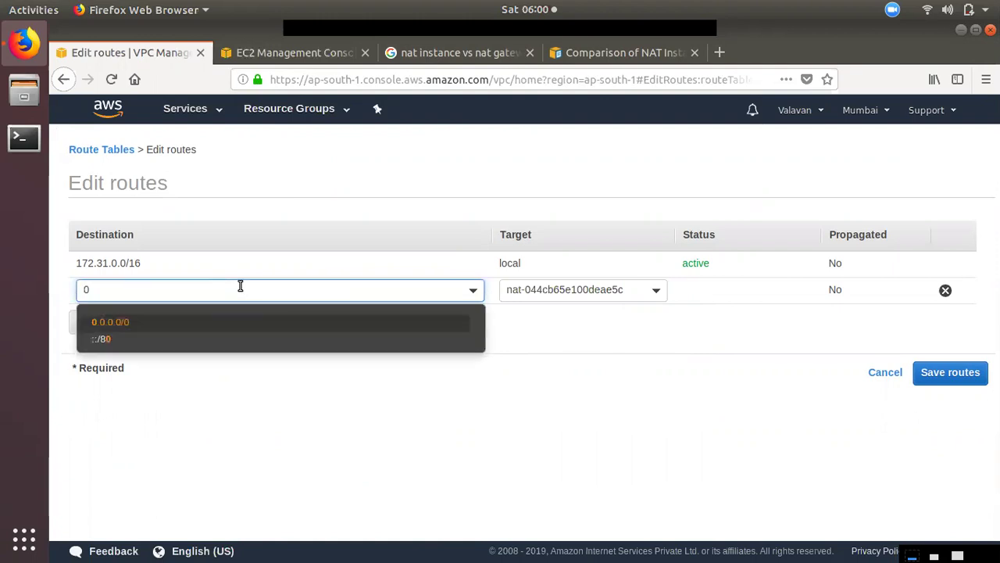
left_click(206, 320)
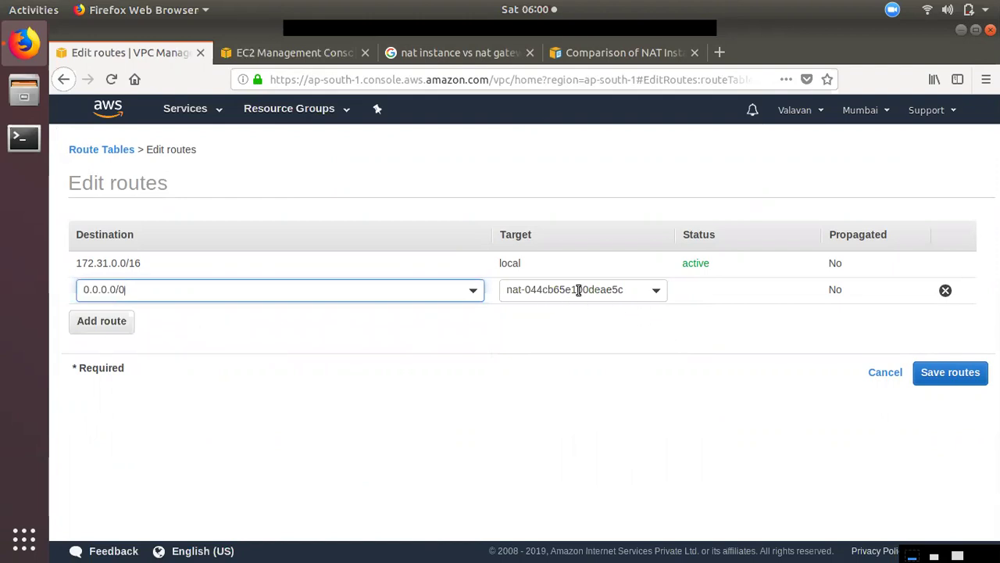
left_click(950, 372)
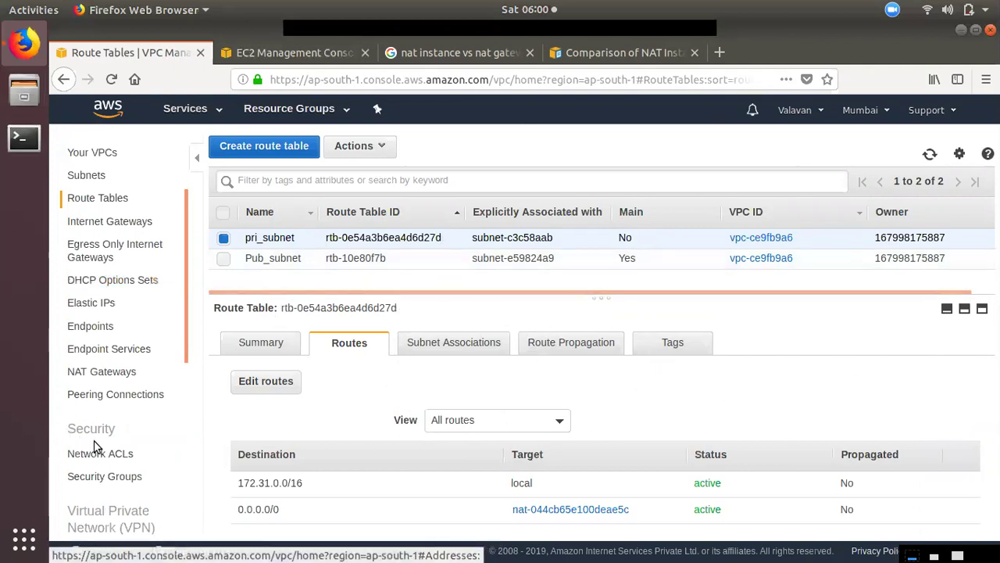
- Check the status of NAT gateway nat-044cb65e100deae5c again
left_click(97, 374)
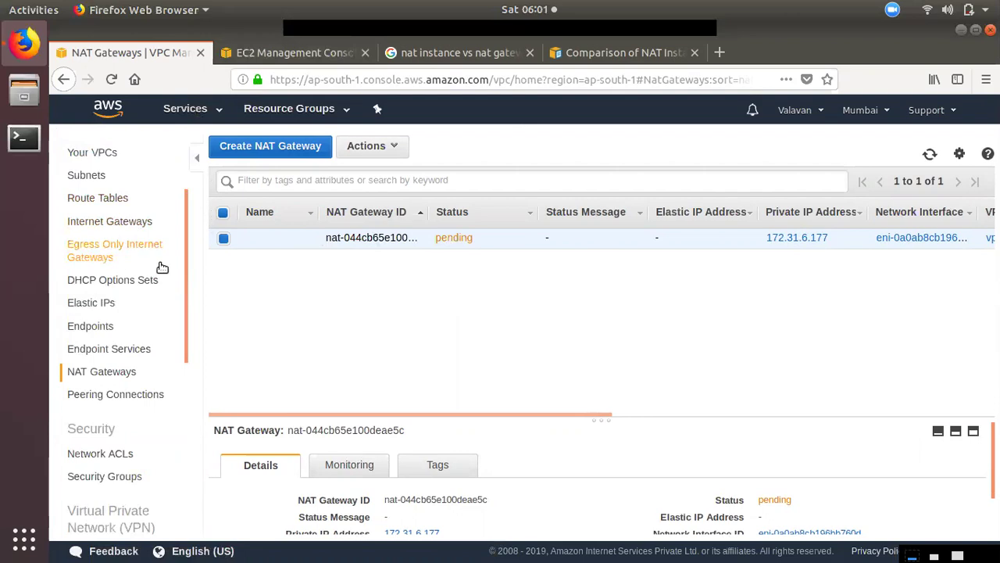
- Start launching an Amazon Linux 2 t2.micro EC2 instance in subnet-e59824a9, the public subnet in ap-south-1b
scroll(181, 285, "up", 1)
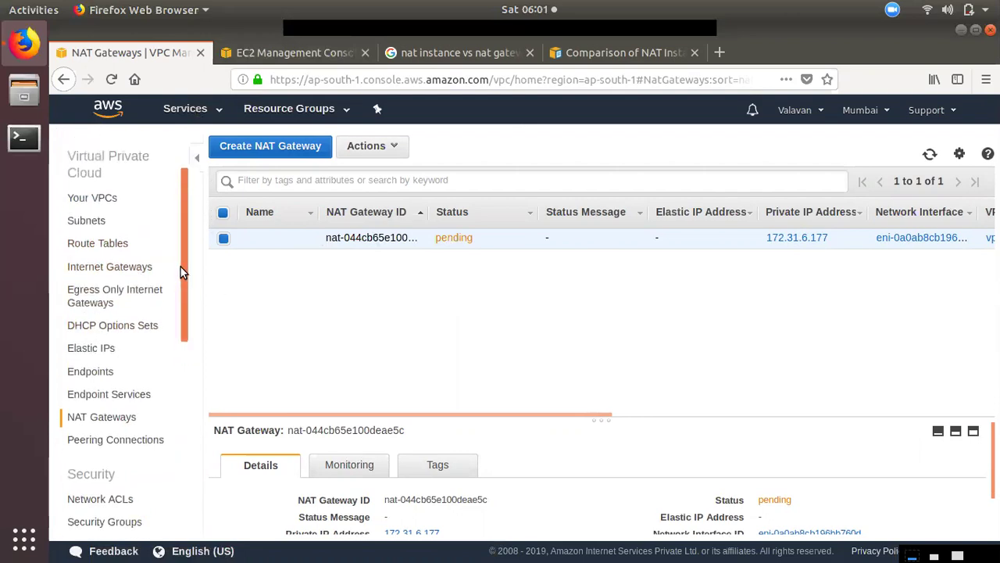
left_click(93, 246)
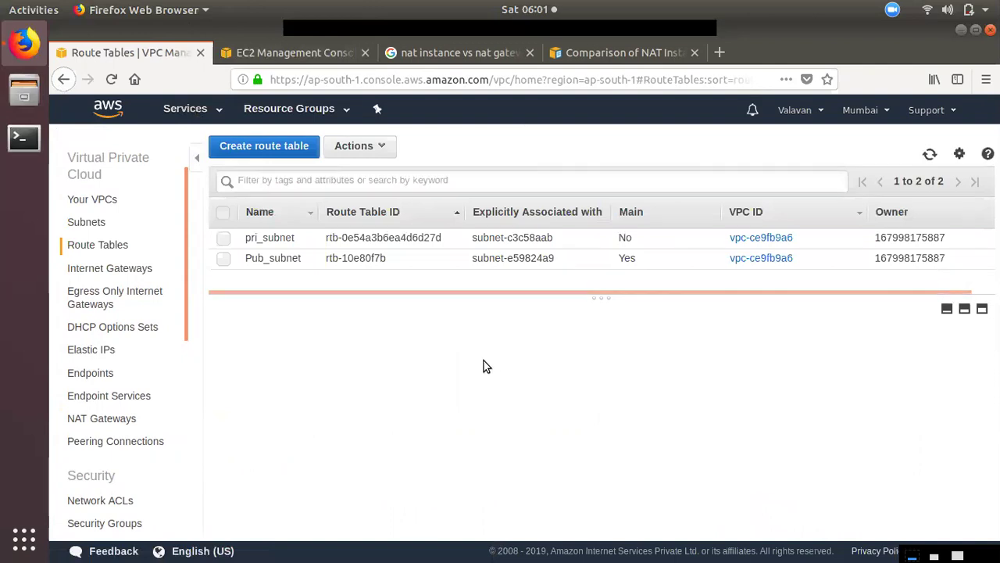
left_click(282, 55)
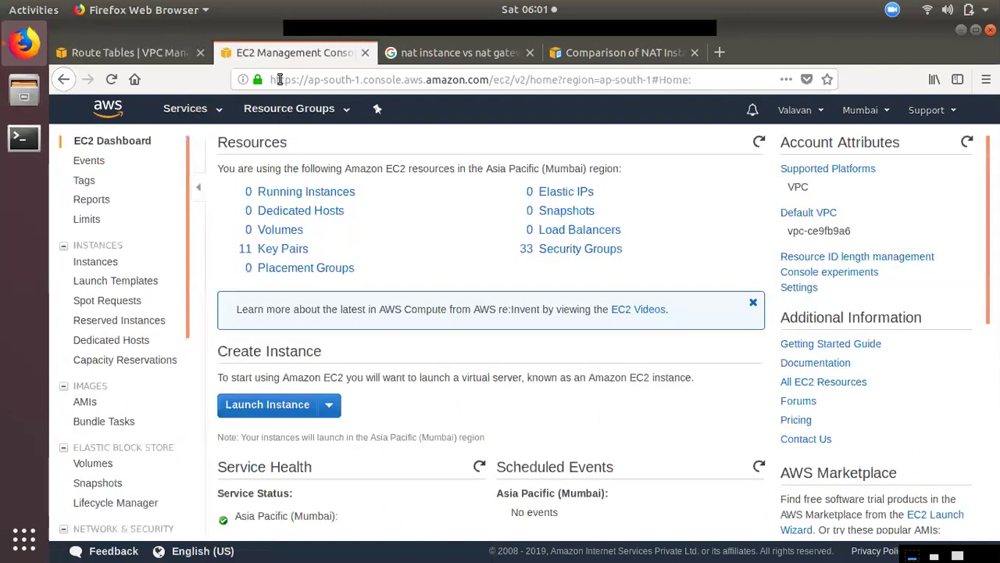
left_click(253, 404)
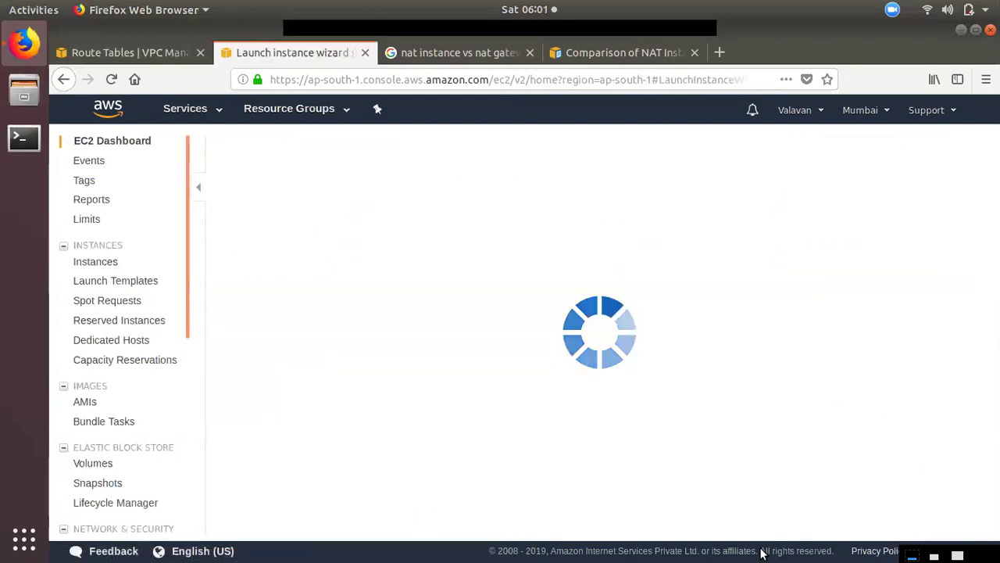
left_click(894, 323)
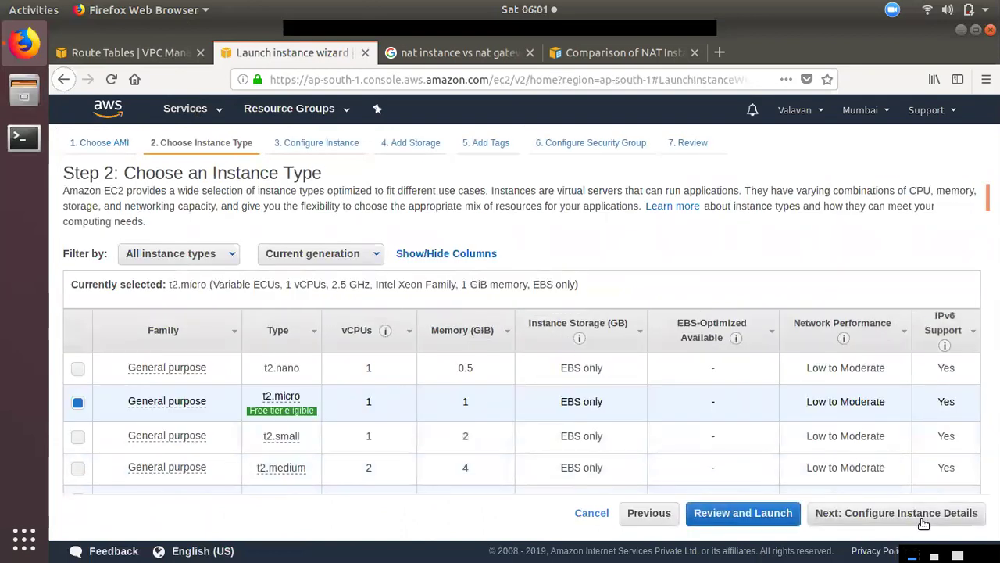
left_click(921, 518)
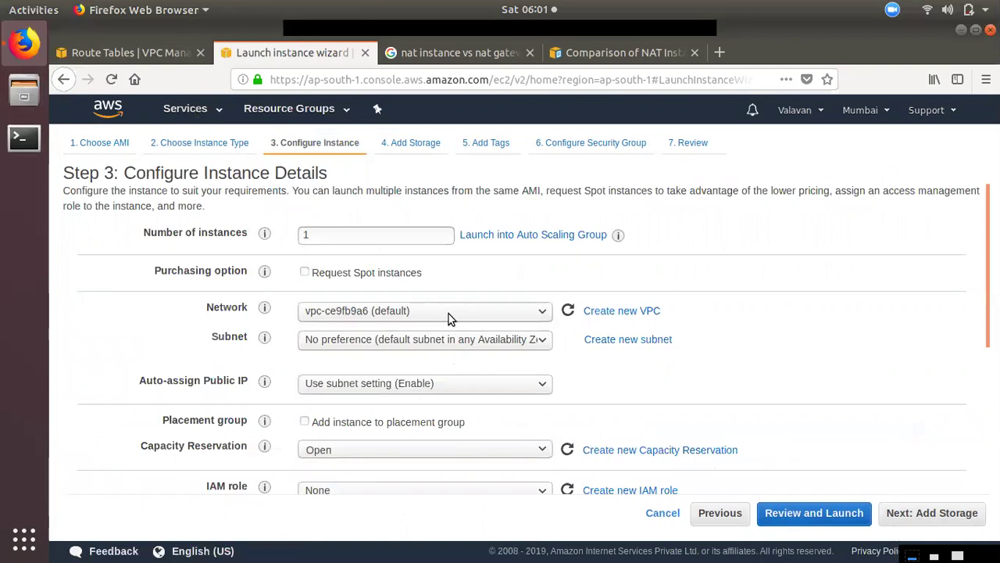
left_click(437, 347)
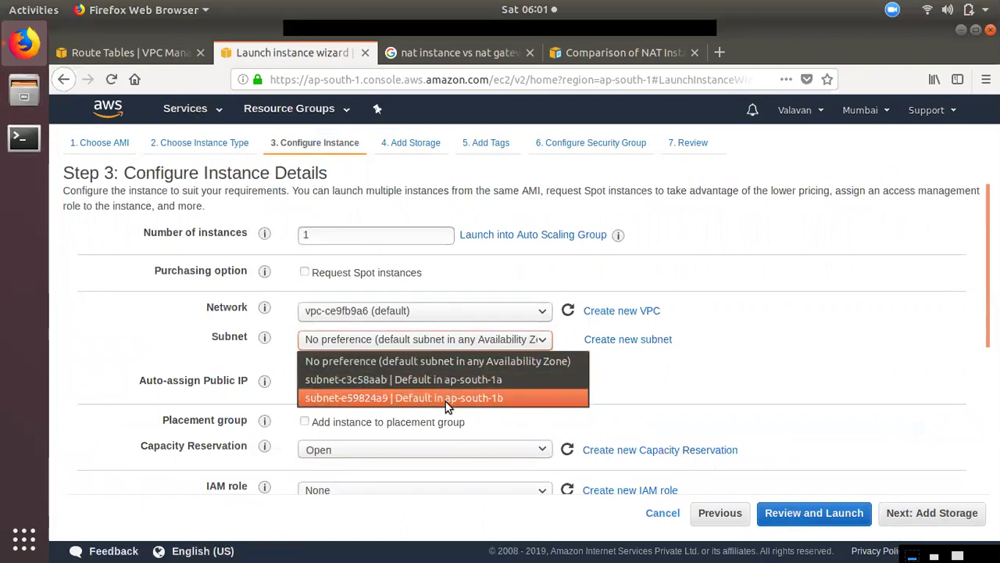
left_click(402, 400)
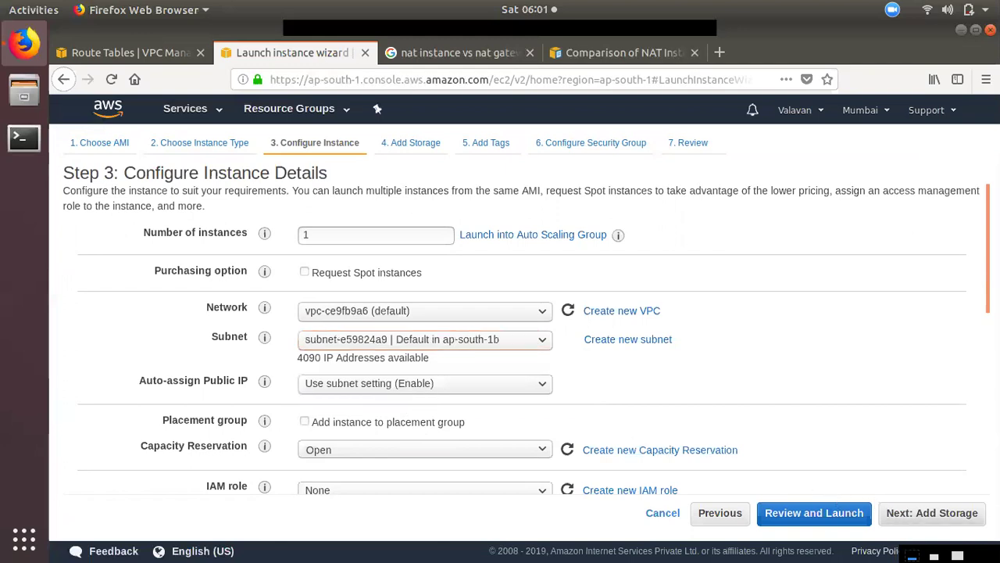
- Keep the default storage, tag and security group settings, and launch the instance with the existing key pair newkey
left_click(930, 513)
left_click(955, 514)
left_click(954, 514)
left_click(953, 516)
left_click(960, 513)
left_click(399, 411)
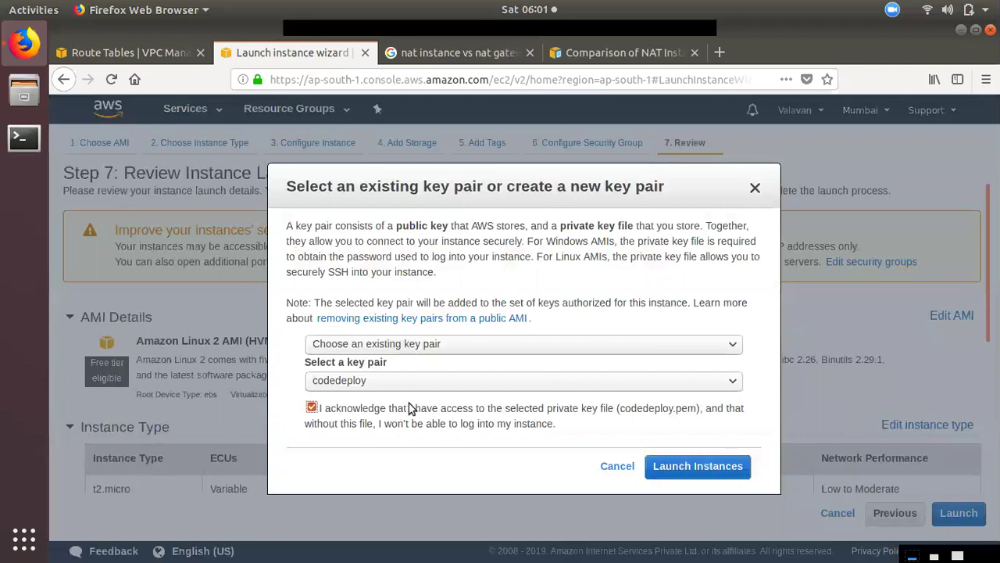
left_click(431, 382)
left_click(426, 344)
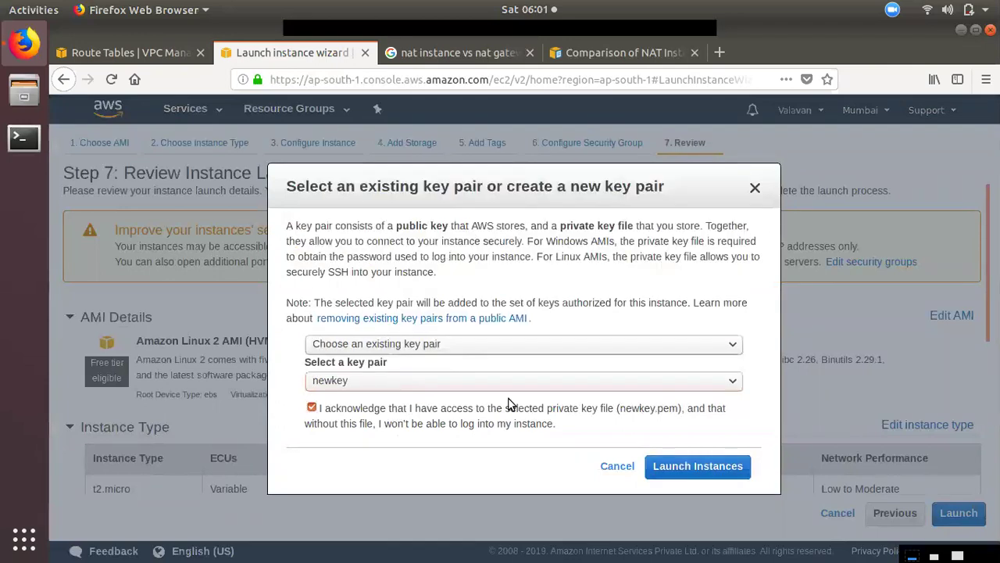
left_click(666, 466)
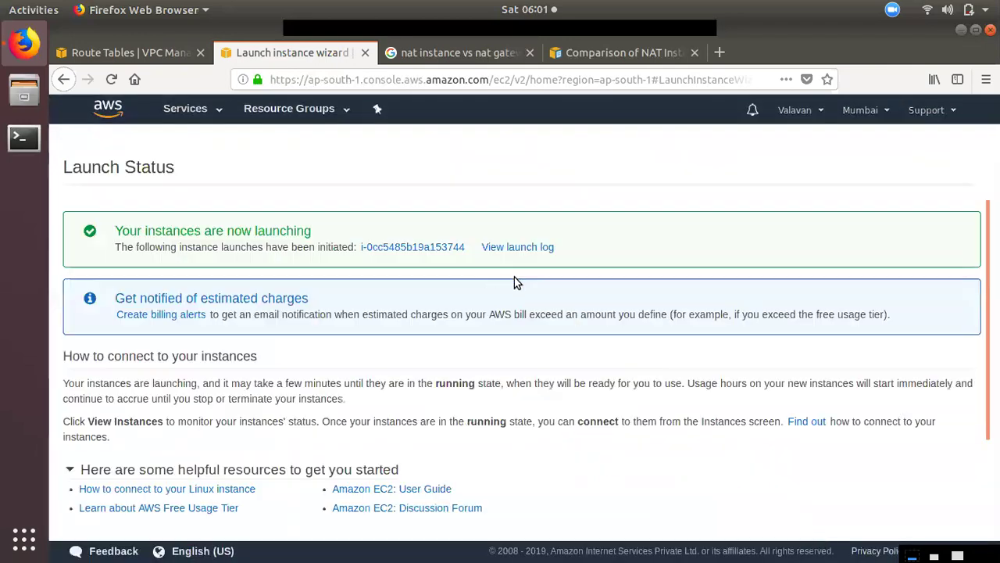
- Open the newly launched instance in the instance list and check its state
left_click(422, 255)
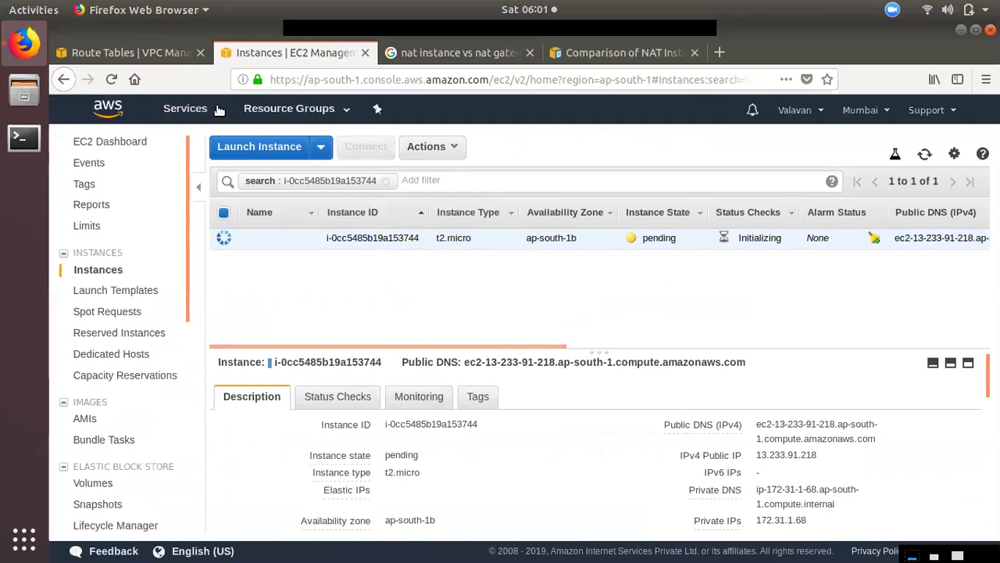
left_click(159, 53)
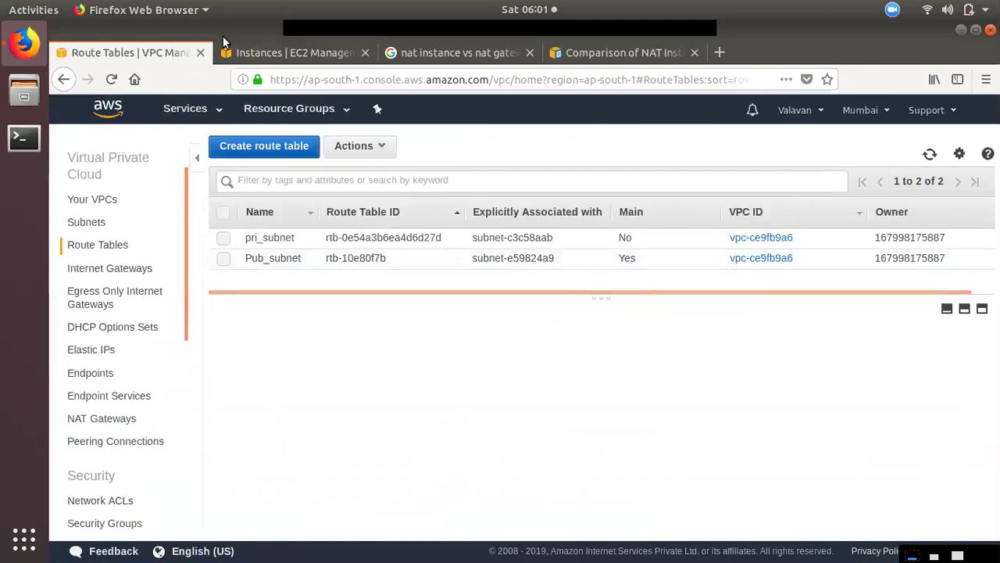
left_click(262, 52)
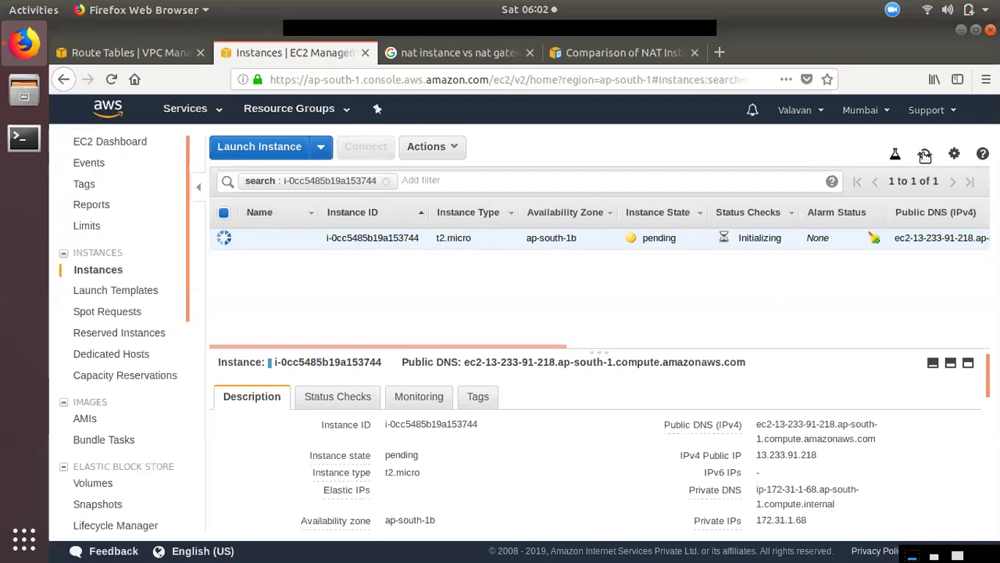
- Edit the routes of the pri_subnet route table and remove the 0.0.0.0/0 route to the NAT gateway
left_click(121, 53)
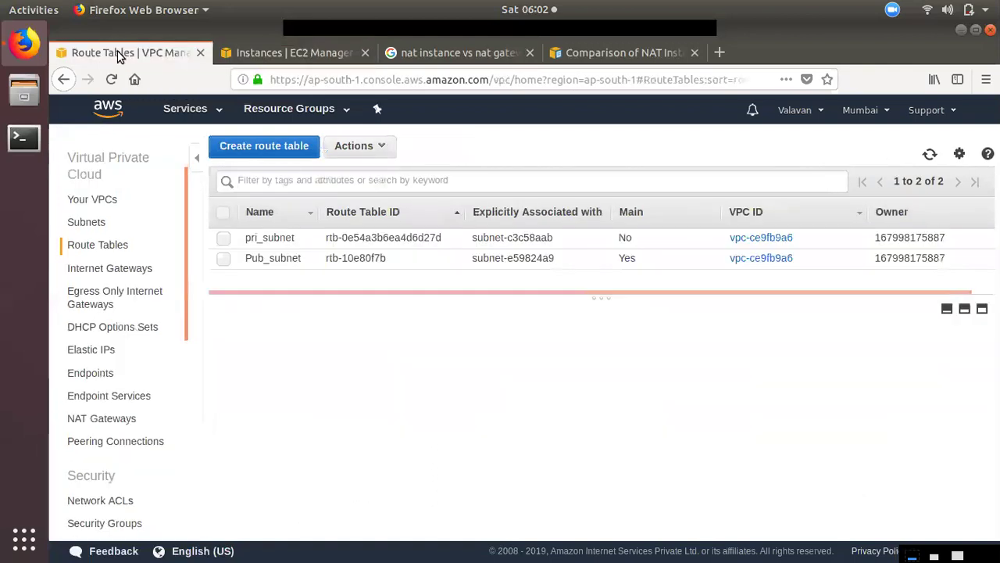
left_click(226, 242)
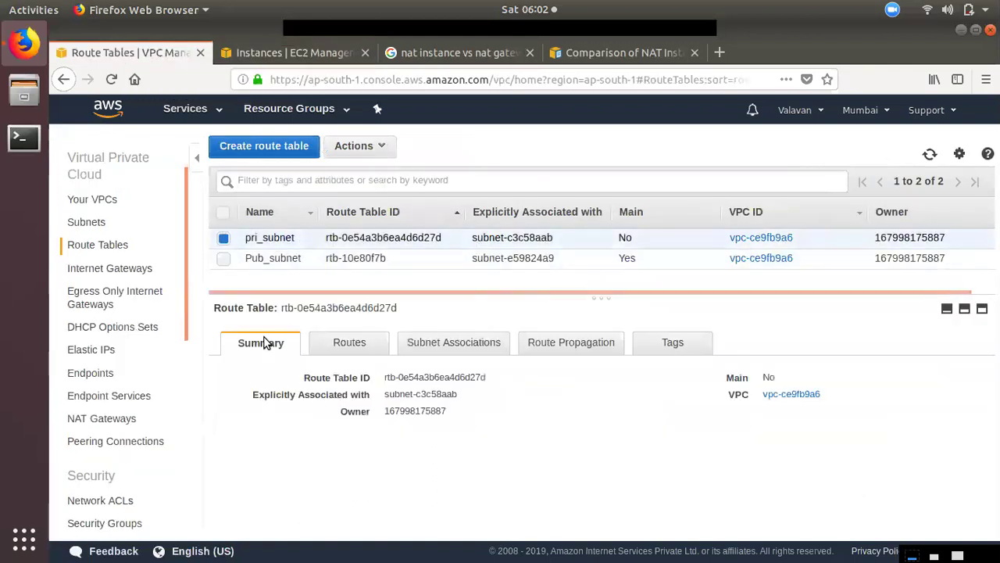
left_click(343, 343)
left_click(266, 381)
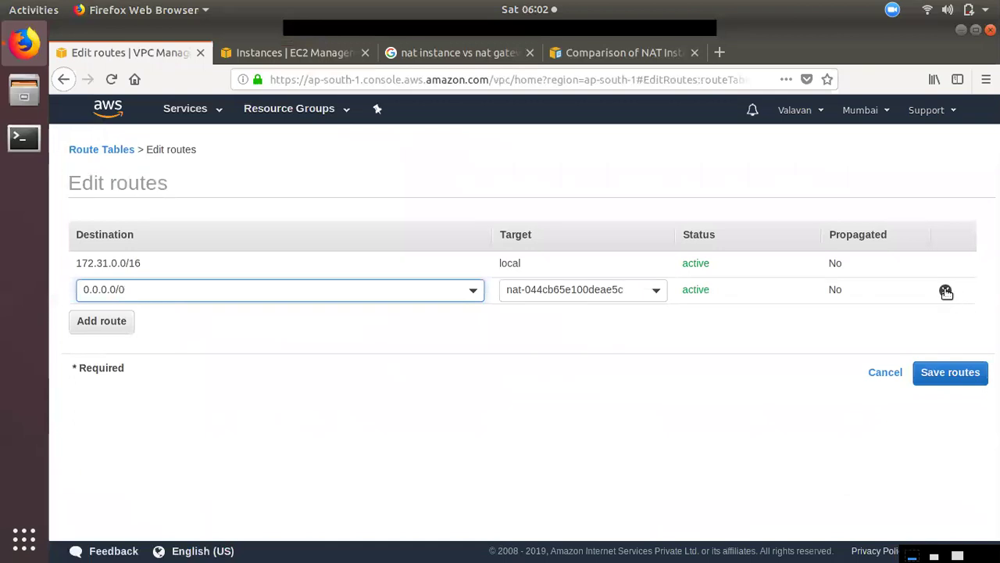
left_click(945, 291)
- Add a route with destination 0.0.0.0/0 targeting instance i-0cc5485b19a153744 and save the routes
left_click(89, 307)
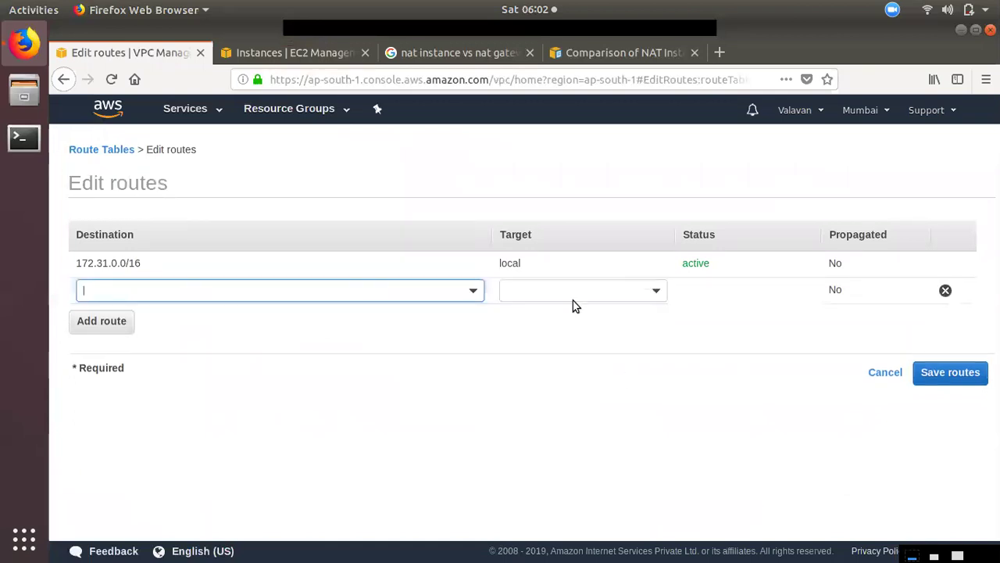
left_click(573, 297)
left_click(531, 363)
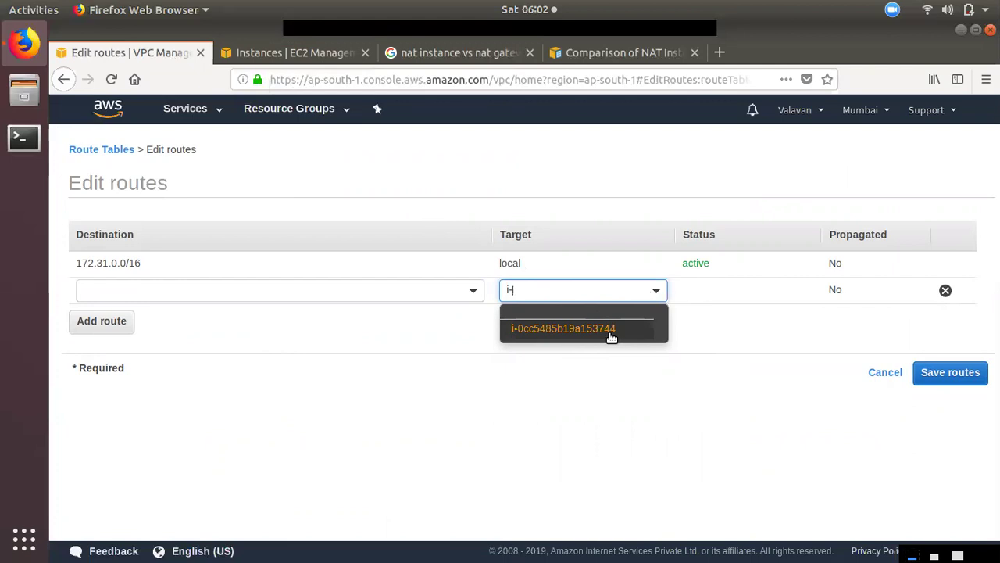
left_click(297, 53)
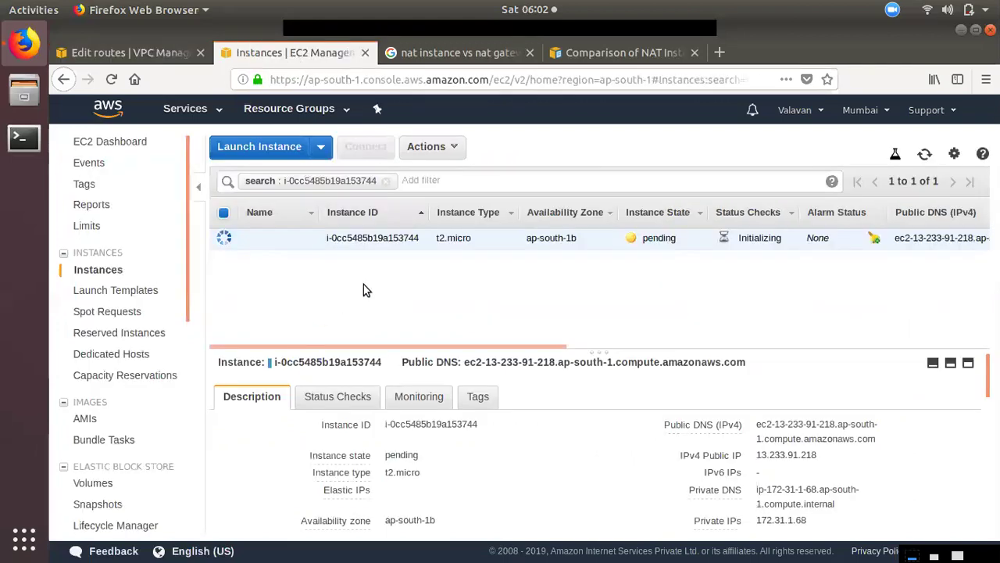
left_click_drag(357, 365, 379, 364)
left_click(139, 53)
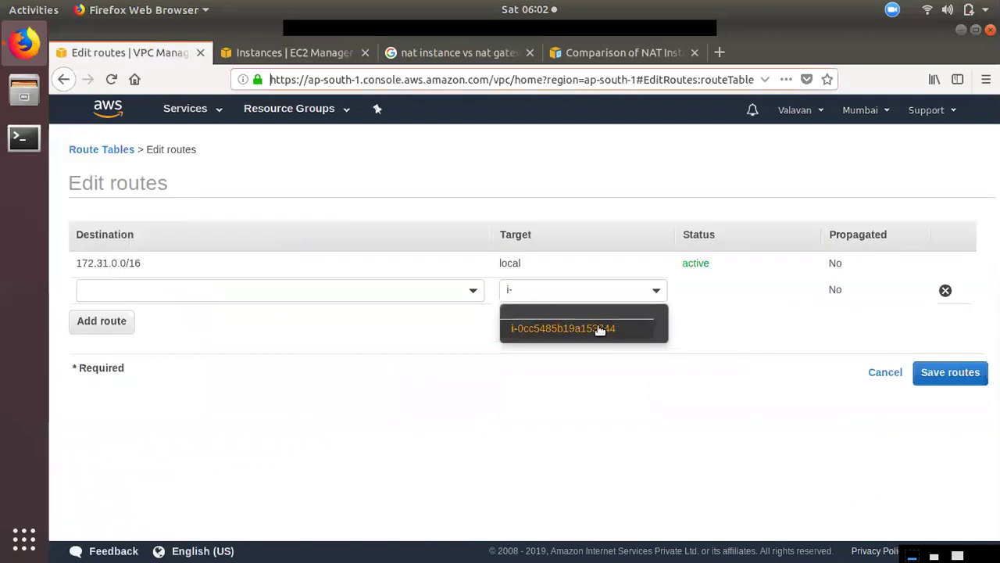
left_click(592, 332)
left_click(391, 289)
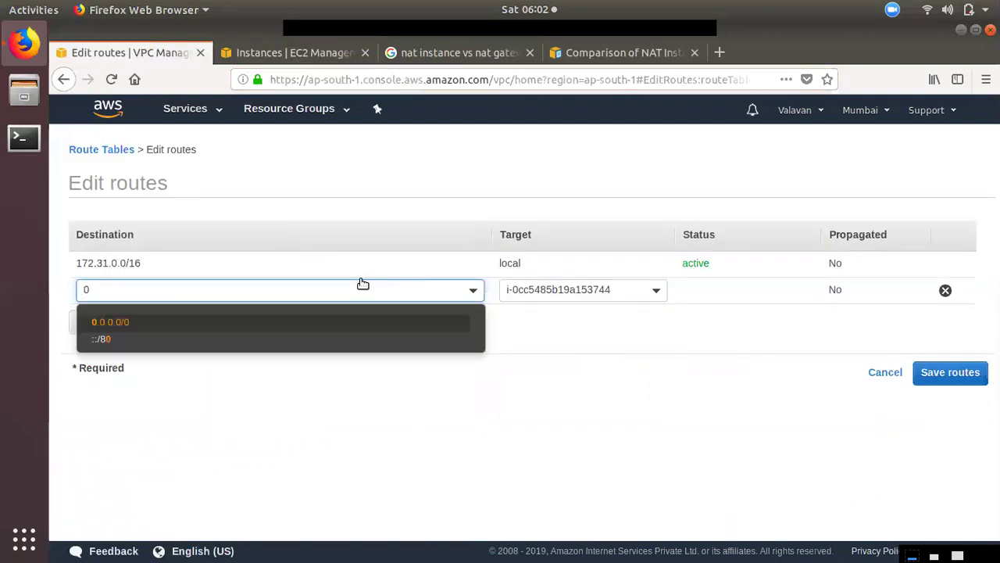
left_click(264, 324)
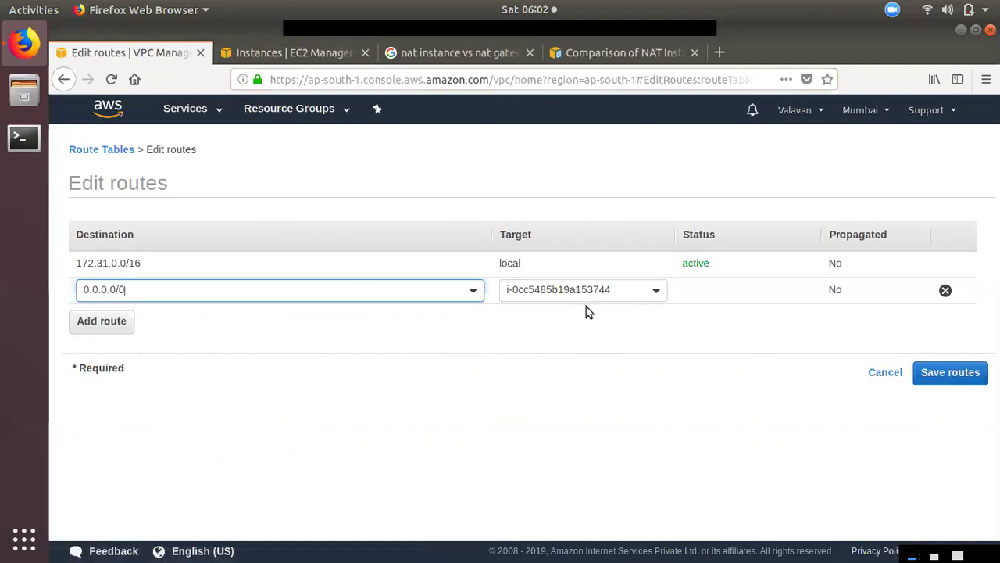
left_click(953, 374)
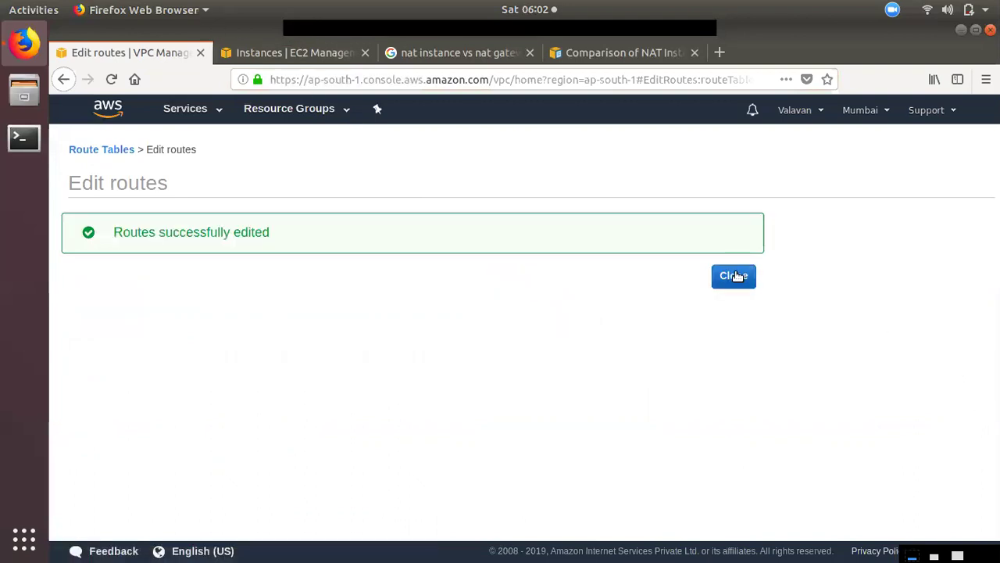
left_click(733, 276)
- Disable the source/destination check on instance i-0cc5485b19a153744
left_click(270, 52)
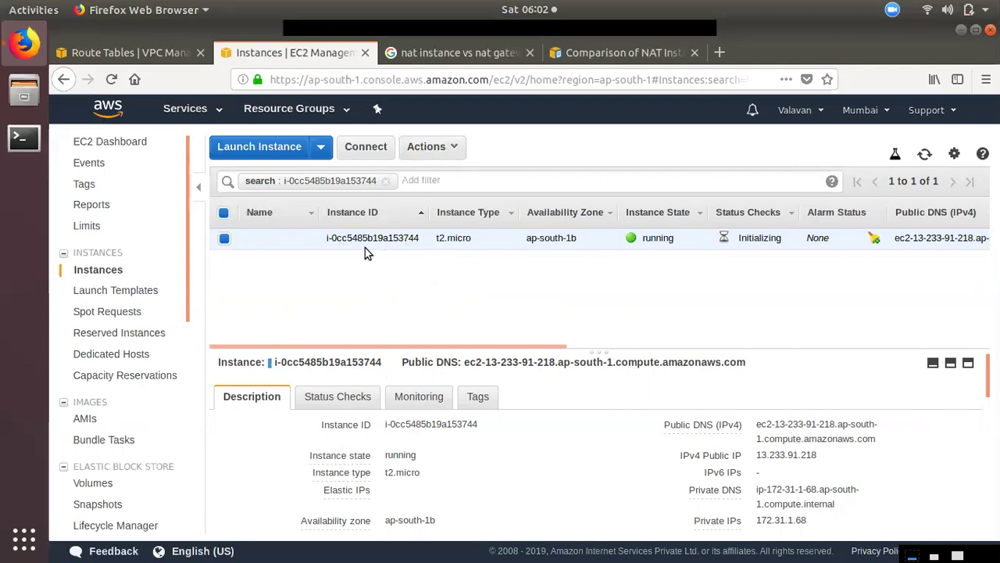
left_click(453, 150)
mouse_move(452, 266)
mouse_move(461, 302)
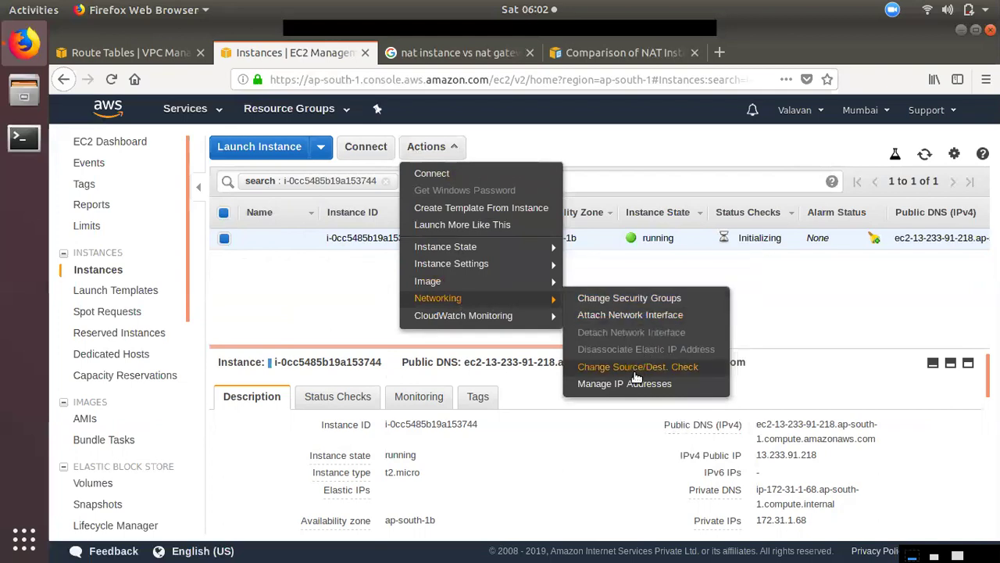
left_click(676, 372)
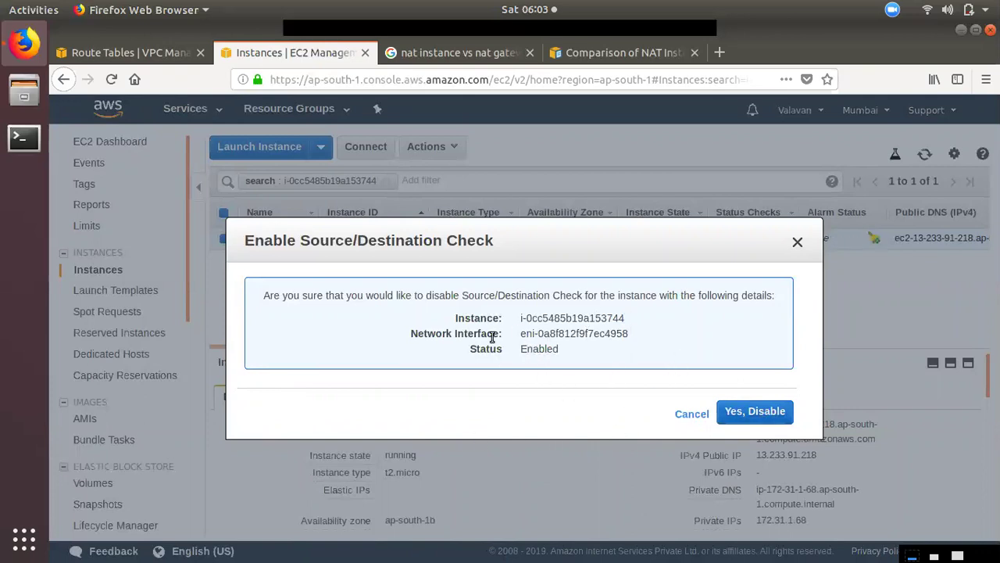
mouse_move(531, 331)
left_mouse_down()
mouse_move(592, 333)
mouse_move(525, 333)
left_mouse_up()
left_click_drag(521, 318, 621, 318)
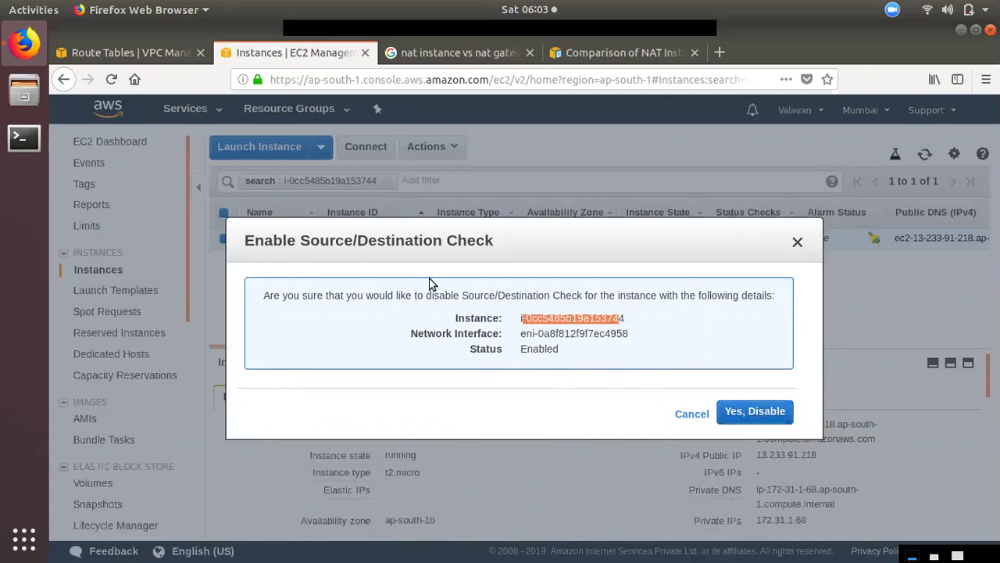
left_click(755, 414)
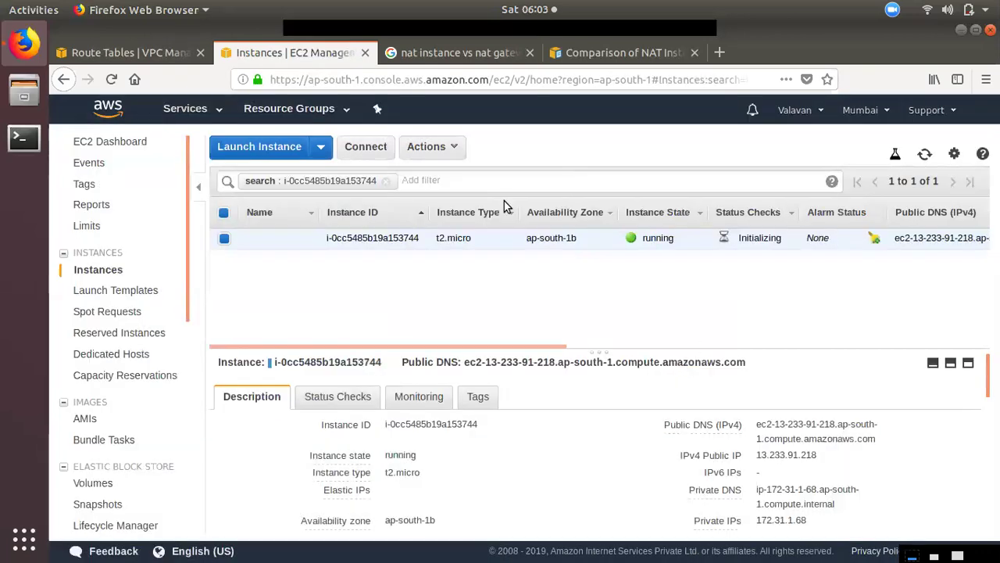
- Review the pri_subnet routes, check the NAT gateway's status, and return to the route table list
left_click(171, 61)
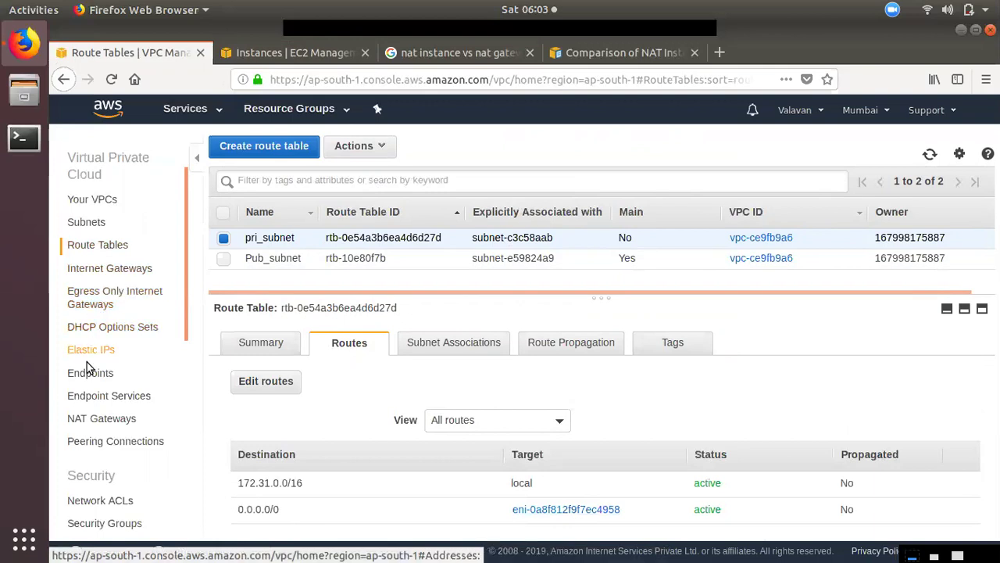
left_click(92, 424)
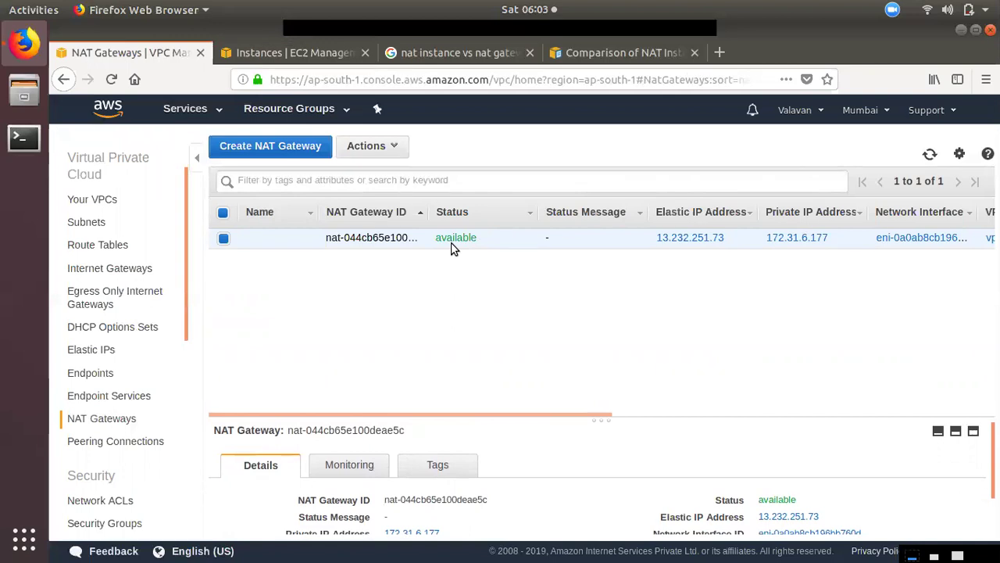
left_click(109, 247)
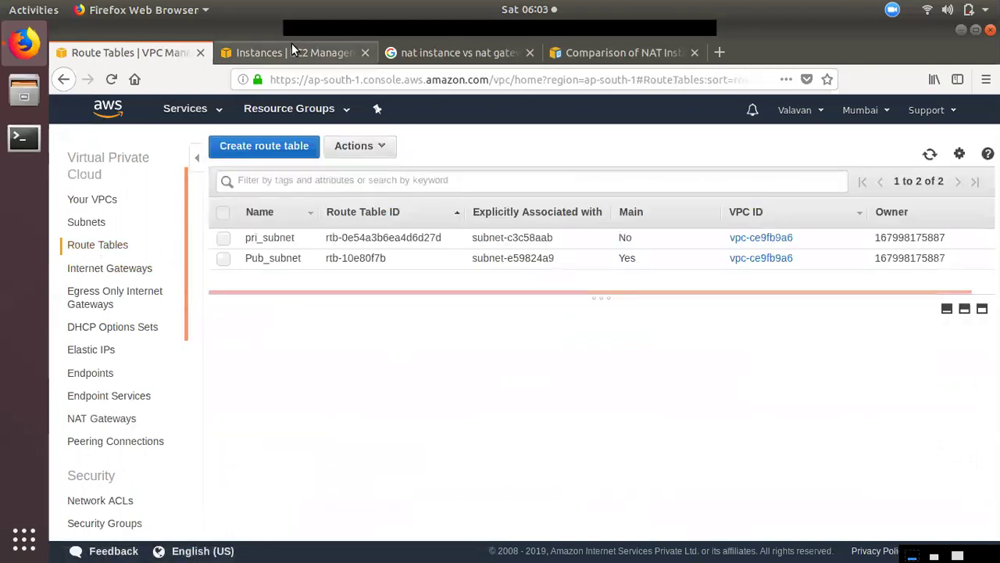
- Check the instance's source/destination check status and leave the setting as it is
left_click(291, 50)
left_click(431, 148)
mouse_move(473, 307)
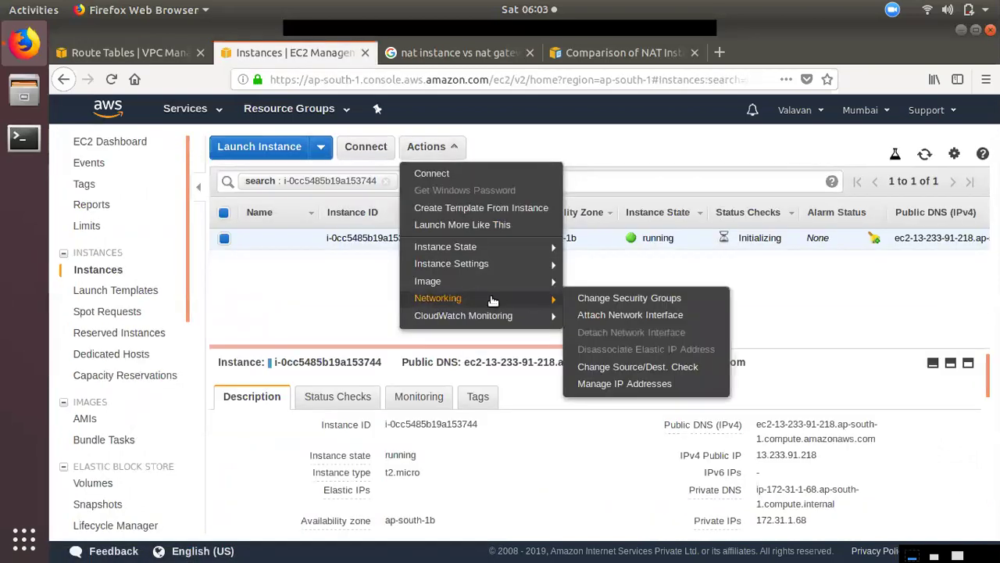
left_click(635, 370)
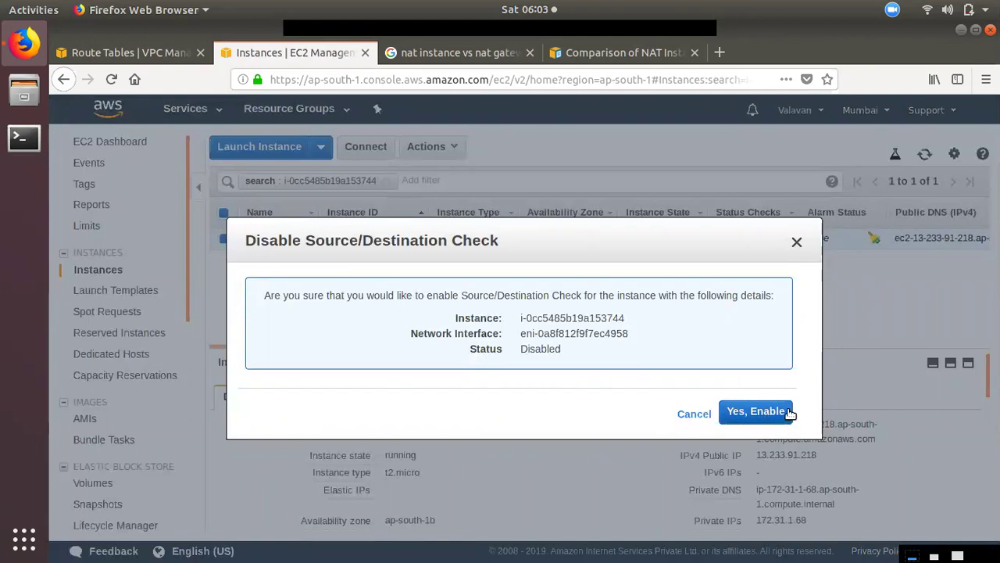
left_click(691, 414)
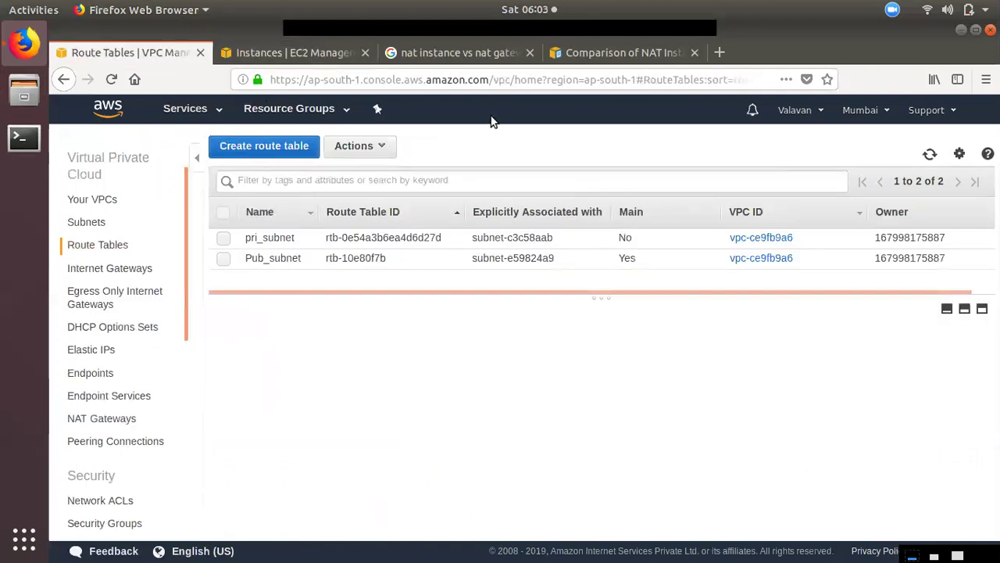
- Review the NAT gateway architecture diagram and the NAT instance availability entry in the AWS comparison table, and return to the route table list
left_click(571, 53)
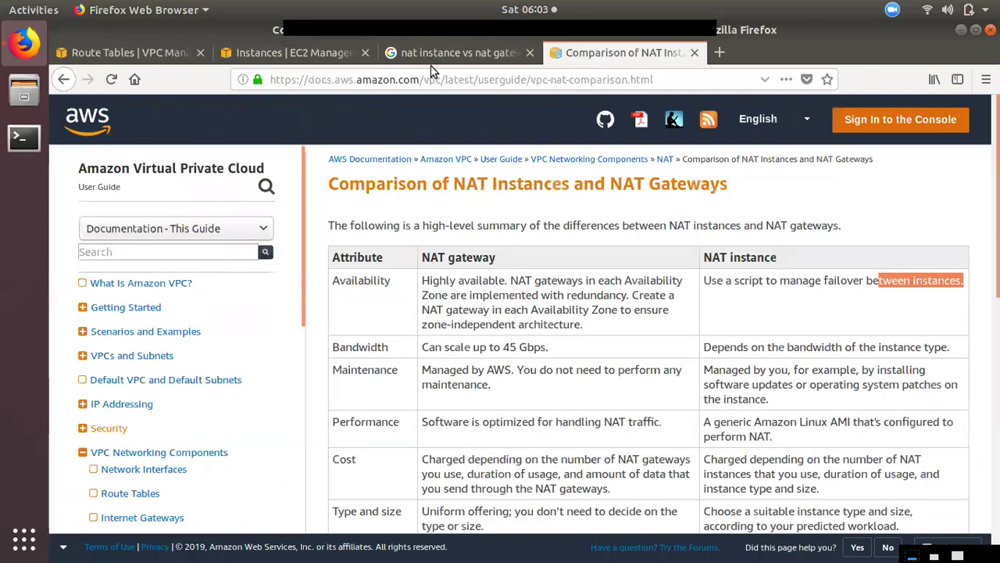
left_click(459, 52)
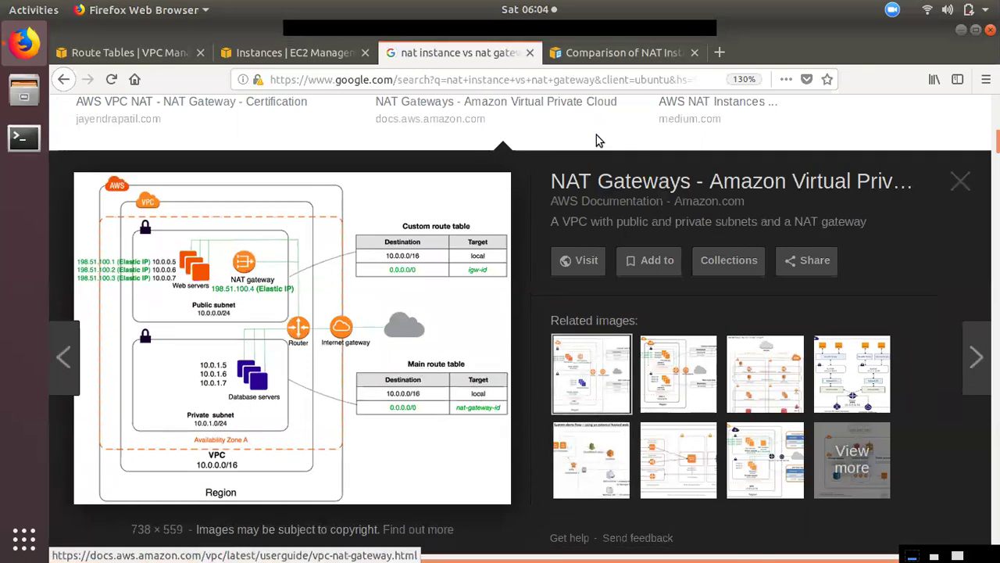
left_click(582, 54)
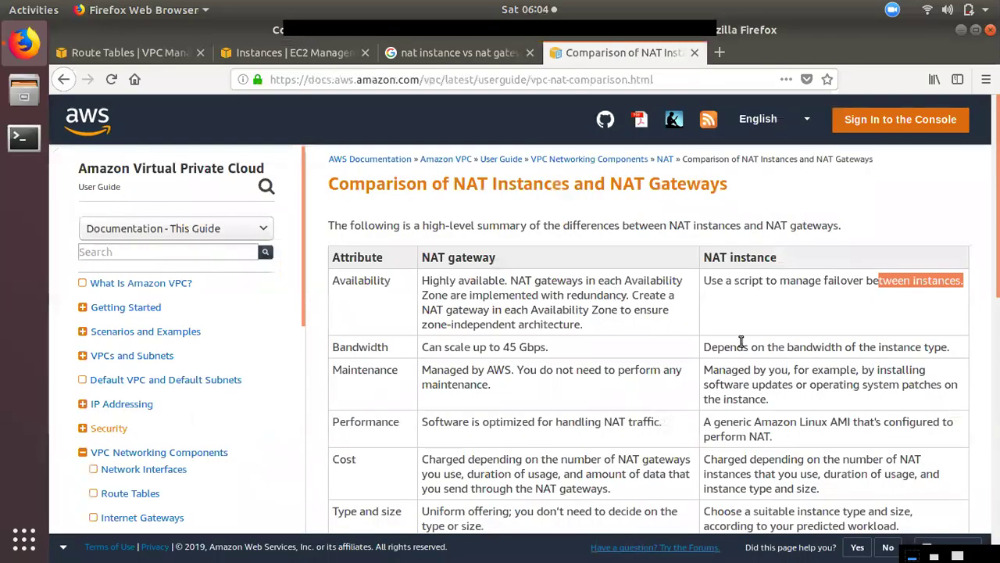
left_click(751, 292)
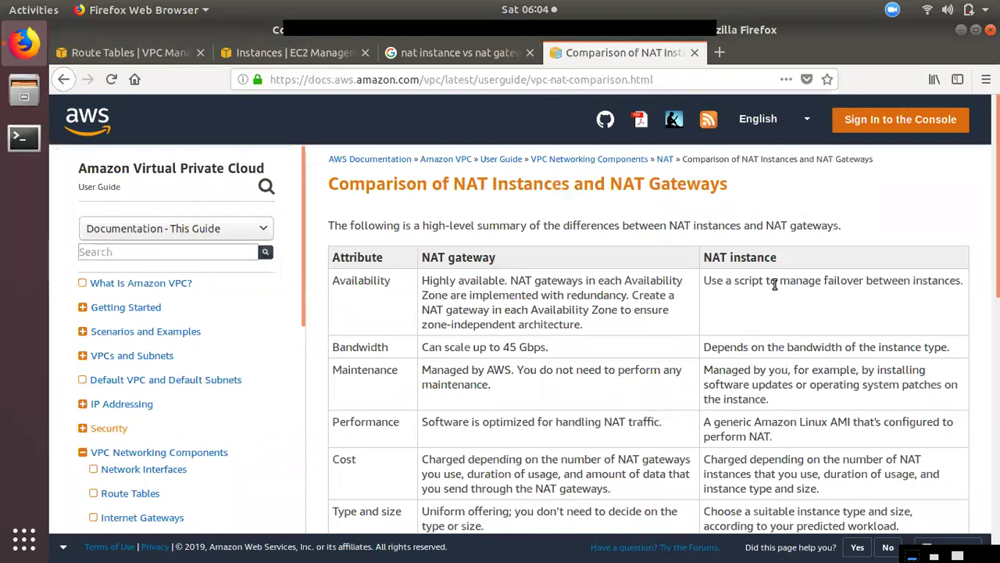
left_click_drag(759, 282, 854, 281)
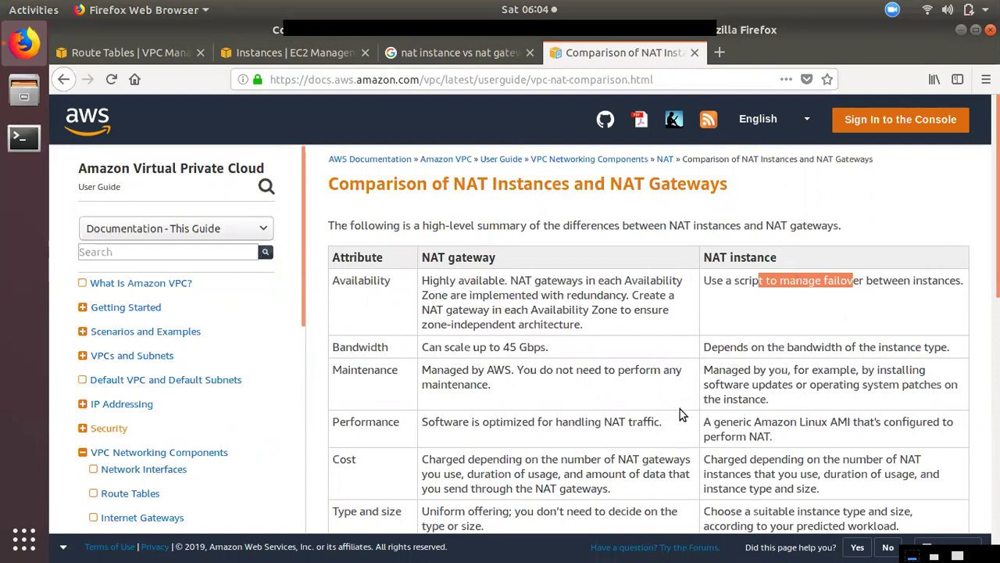
left_click(149, 53)
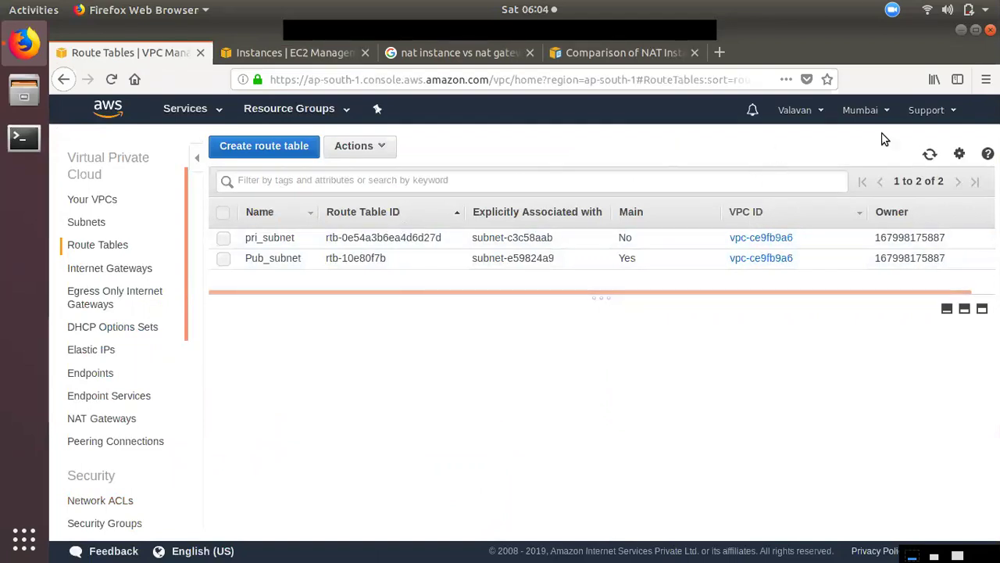
left_click(892, 9)
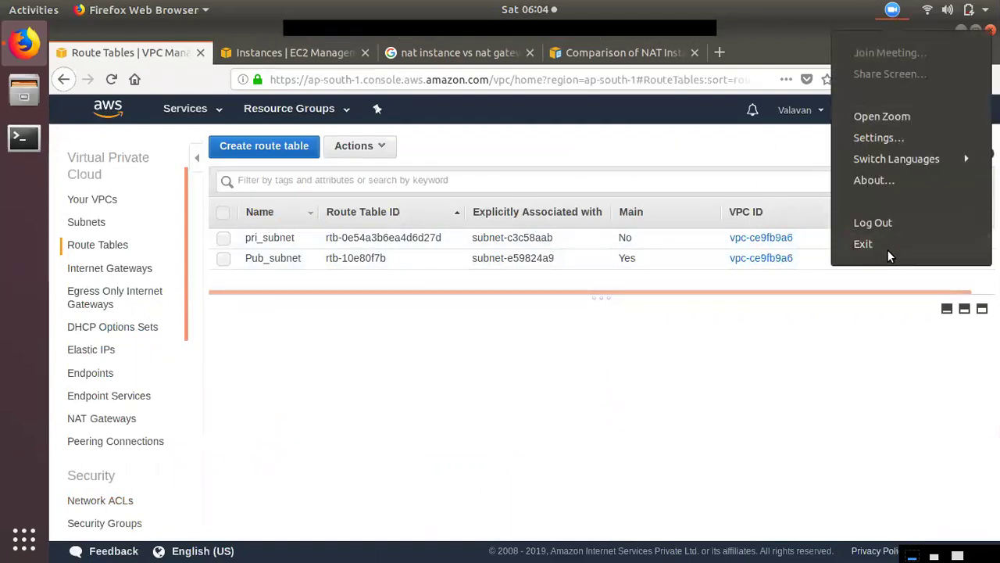